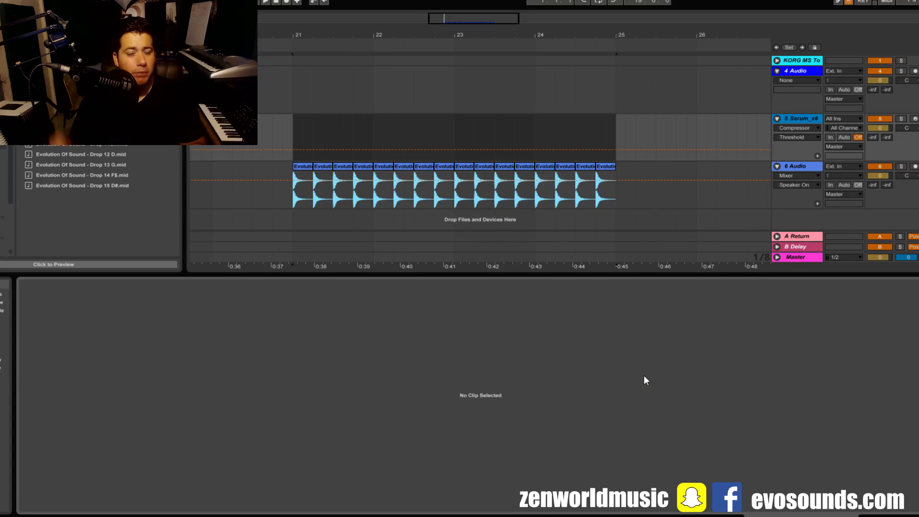
- Place the four-bar MIDI clip of repeated G2 notes on the Serum track at bar 21 and play it back
{"action": "left_click_drag", "start_coordinate": [76, 99], "coordinate": [298, 138]}
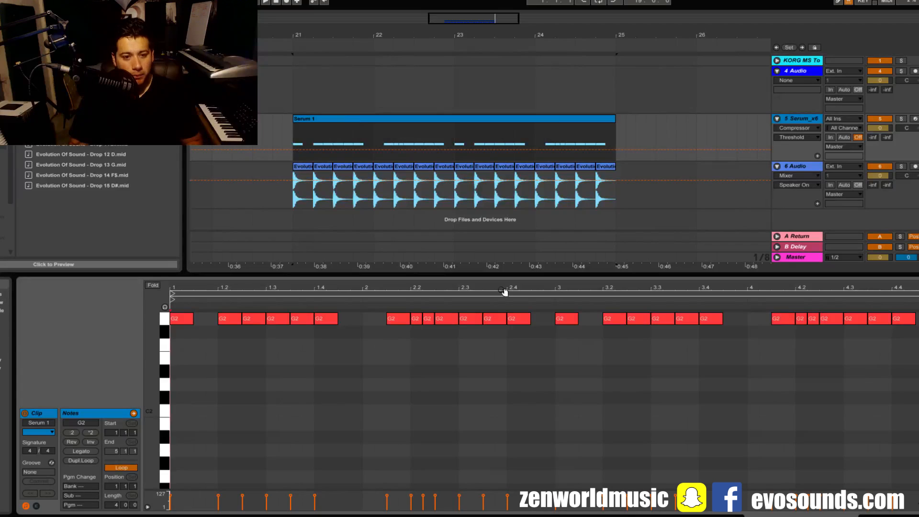
{"action": "key", "text": "space"}
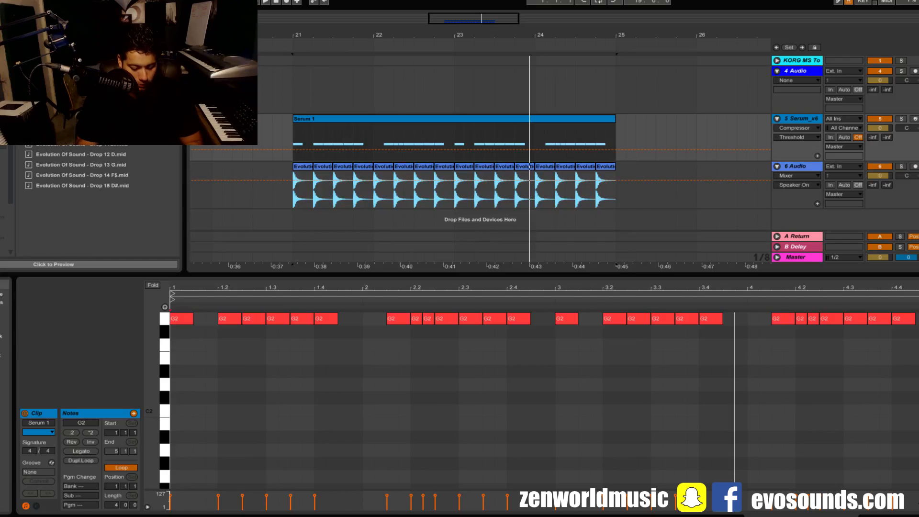
{"action": "key", "text": "Return"}
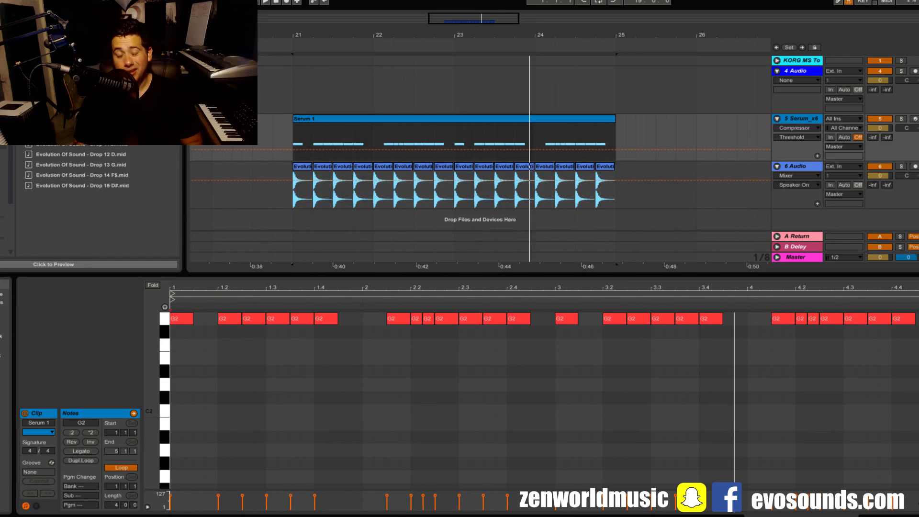
- Raise the G2 note just before beat 1.3 to G#2 and play back the pattern
{"action": "scroll", "coordinate": [410, 372], "scroll_direction": "up", "scroll_amount": 5}
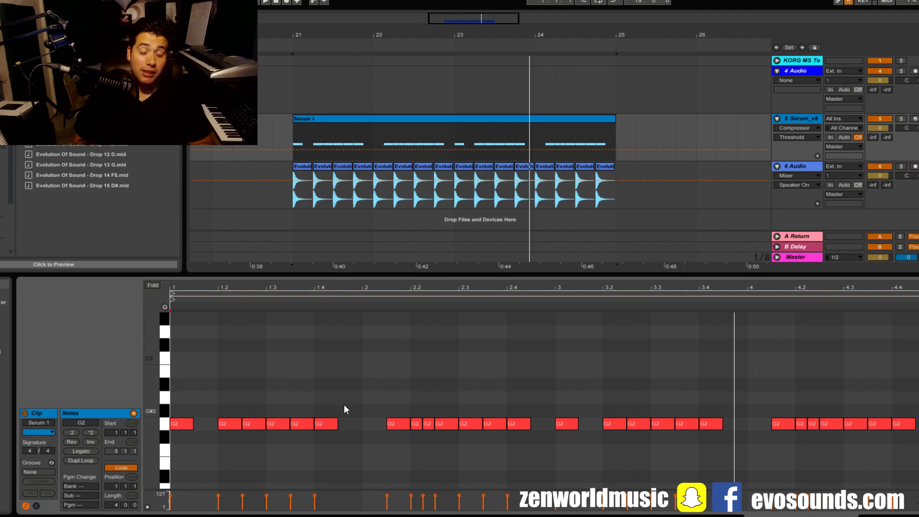
{"action": "left_click", "coordinate": [263, 425]}
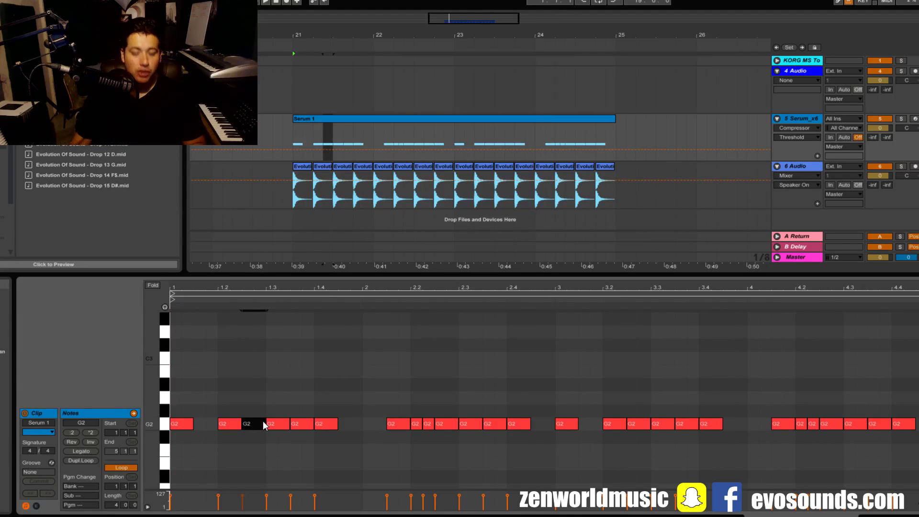
{"action": "key", "text": "Up"}
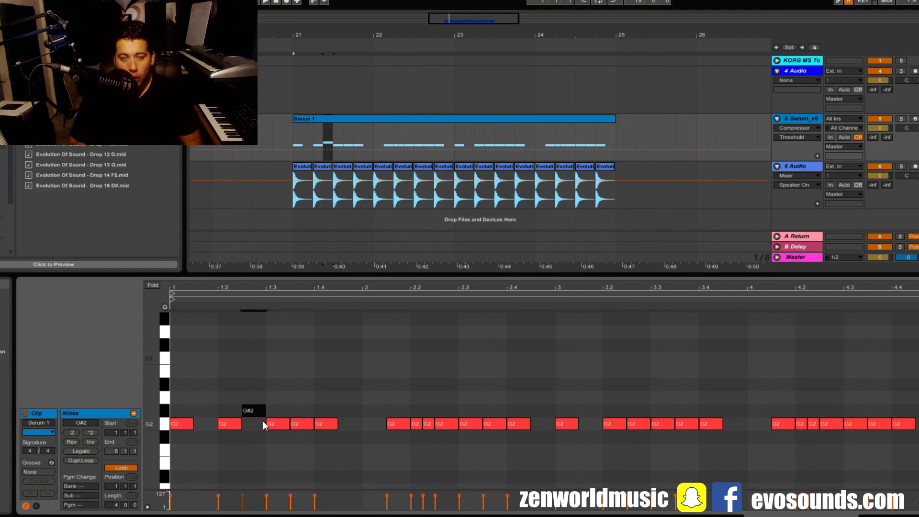
{"action": "key", "text": "space"}
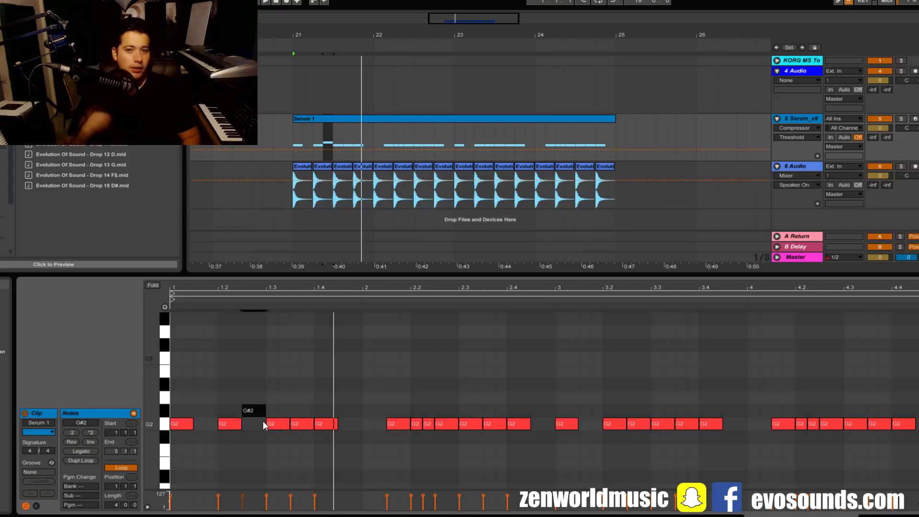
- Try the note just before beat 1.3 at F#2 and at successively higher pitches up to D#3, and play back the pattern
{"action": "key", "text": "Down"}
{"action": "key", "text": "Down"}
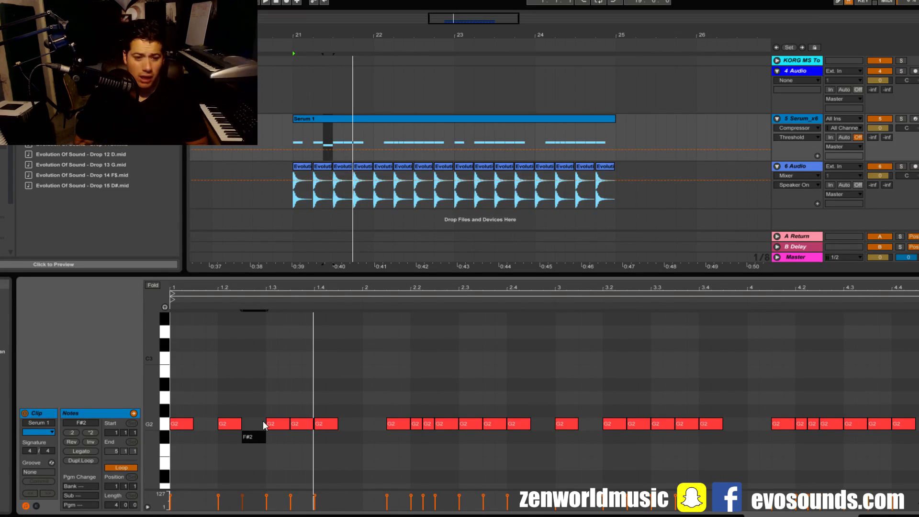
{"action": "key", "text": "Up"}
{"action": "key", "text": "Up"}
{"action": "key", "text": "Up"}
{"action": "key", "text": "Up"}
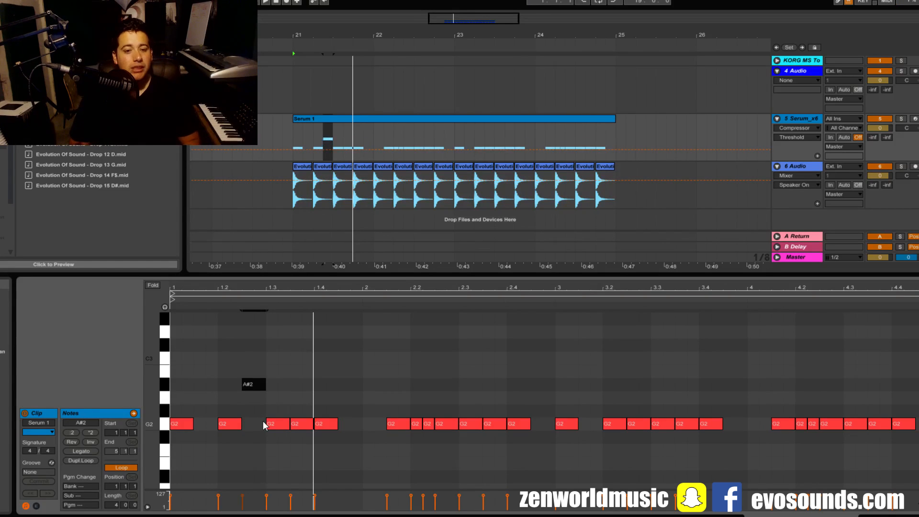
{"action": "key", "text": "Up"}
{"action": "key", "text": "Down"}
{"action": "key", "text": "Down"}
{"action": "key", "text": "Up"}
{"action": "key", "text": "Up"}
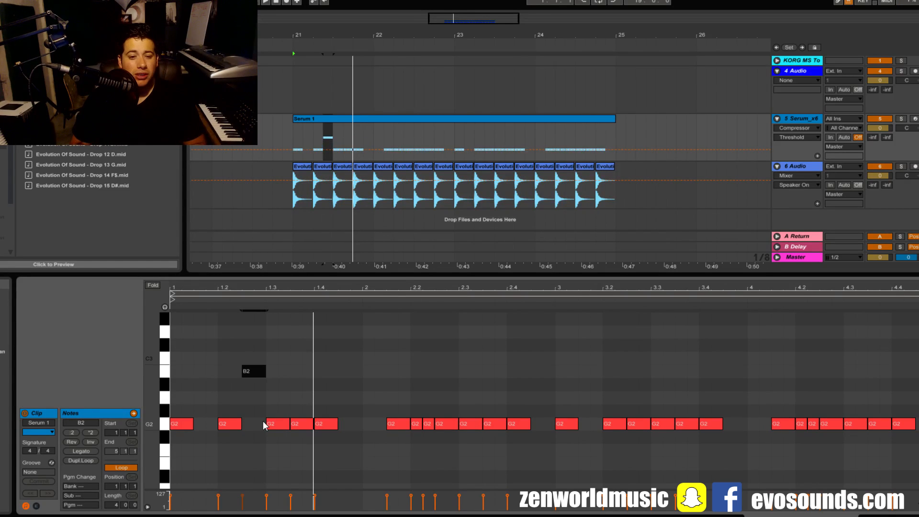
{"action": "key", "text": "Up"}
{"action": "key", "text": "Up"}
{"action": "key", "text": "Up"}
{"action": "key", "text": "Up"}
{"action": "key", "text": "Down"}
{"action": "key", "text": "Down"}
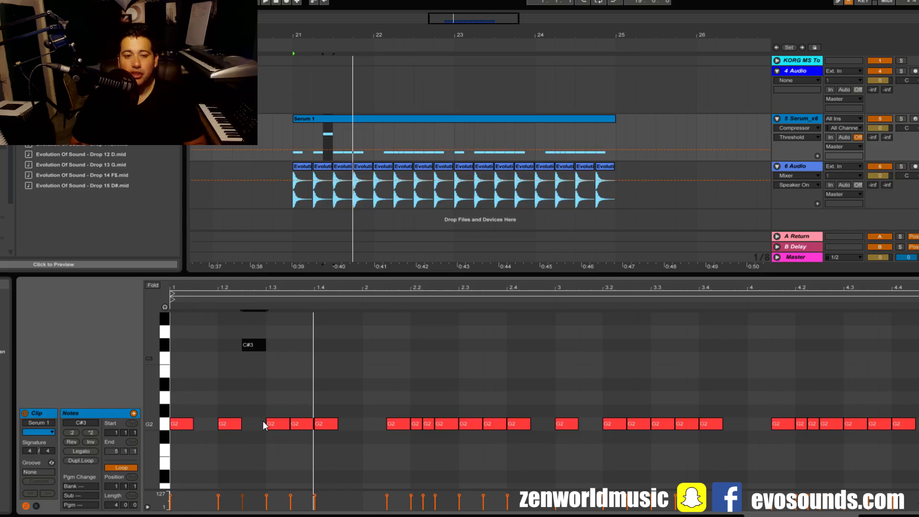
{"action": "key", "text": "Up"}
{"action": "key", "text": "Down"}
{"action": "key", "text": "Up"}
{"action": "key", "text": "Up"}
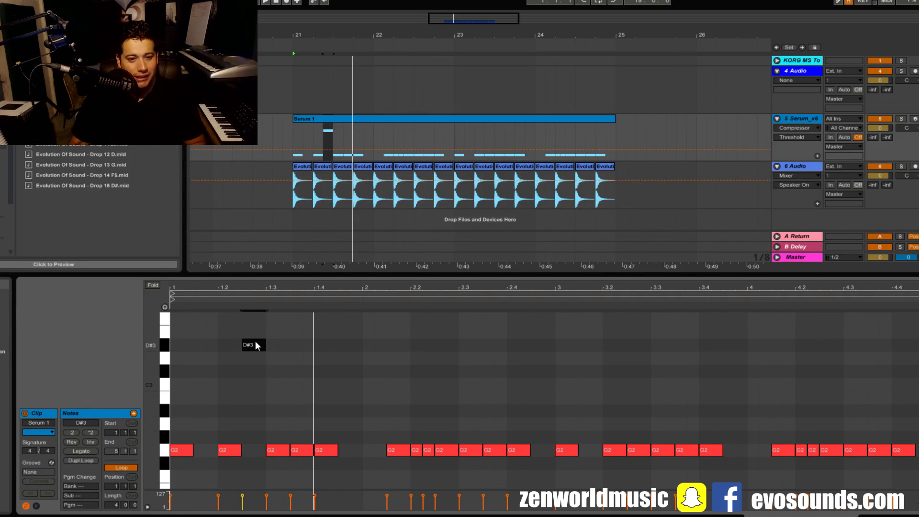
{"action": "key", "text": "space"}
{"action": "key", "text": "space"}
- Try the note on beat 1.3 at C3 and the two notes after it at D3, and play back the pattern
{"action": "left_click", "coordinate": [282, 450]}
{"action": "key", "text": "Up"}
{"action": "key", "text": "Up"}
{"action": "key", "text": "Up"}
{"action": "key", "text": "Up"}
{"action": "key", "text": "Up"}
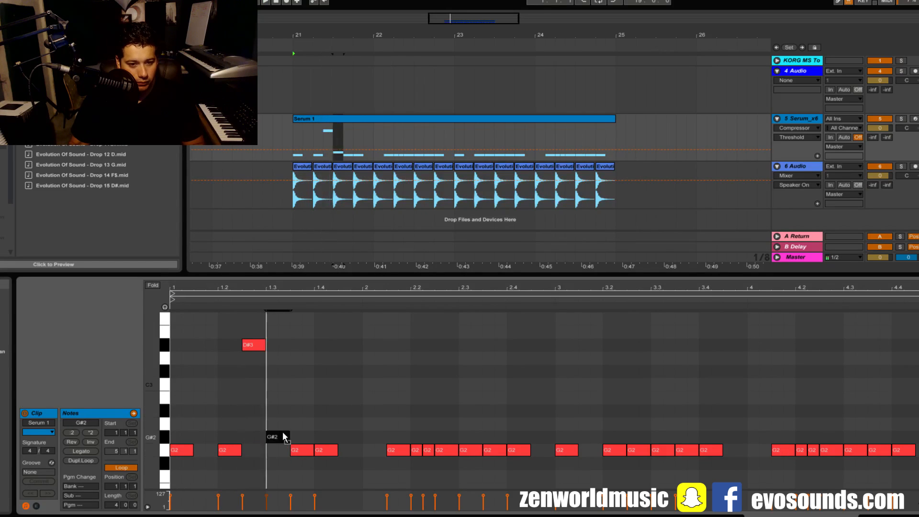
{"action": "left_click_drag", "start_coordinate": [303, 450], "coordinate": [310, 358]}
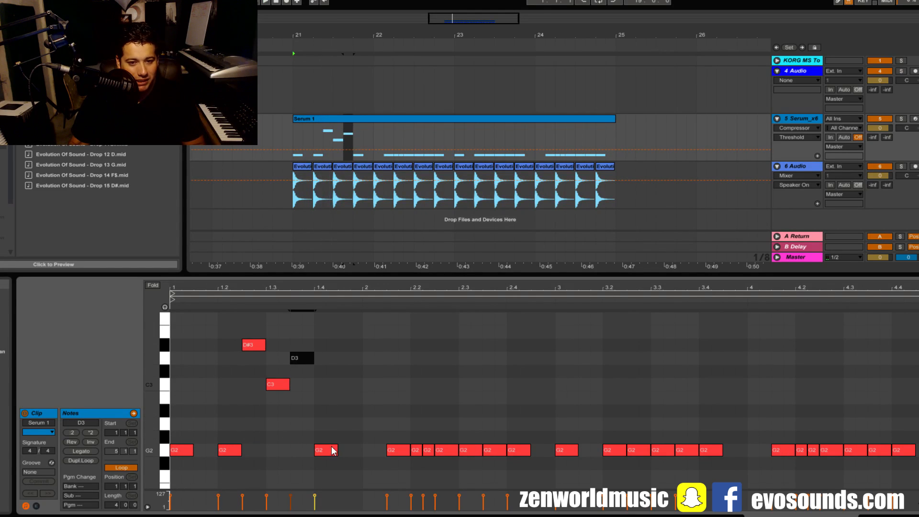
{"action": "left_click_drag", "start_coordinate": [333, 450], "coordinate": [326, 361]}
{"action": "key", "text": "space"}
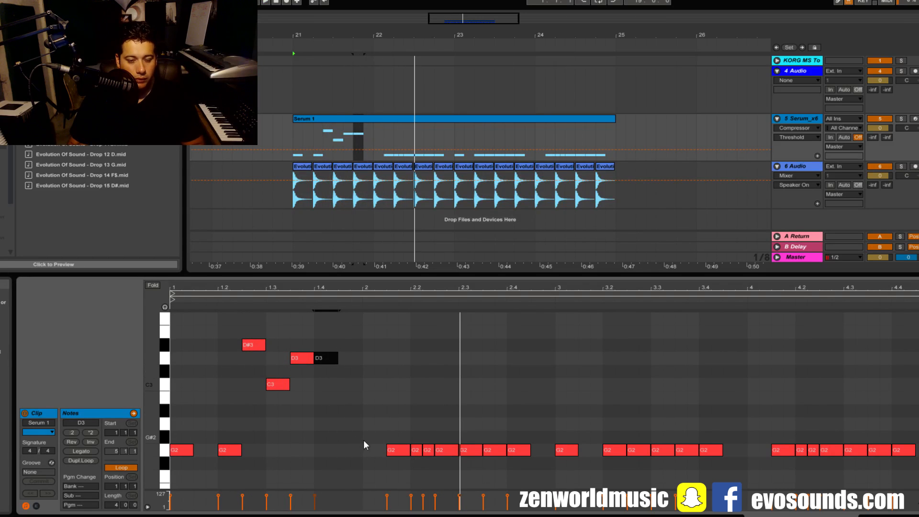
{"action": "key", "text": "space"}
- Try the note before beat 1.3 at C#3, the one after 1.3 at G#2 and the one on 1.4 at G2 during playback
{"action": "left_click", "coordinate": [389, 437]}
{"action": "left_click_drag", "start_coordinate": [393, 437], "coordinate": [399, 372]}
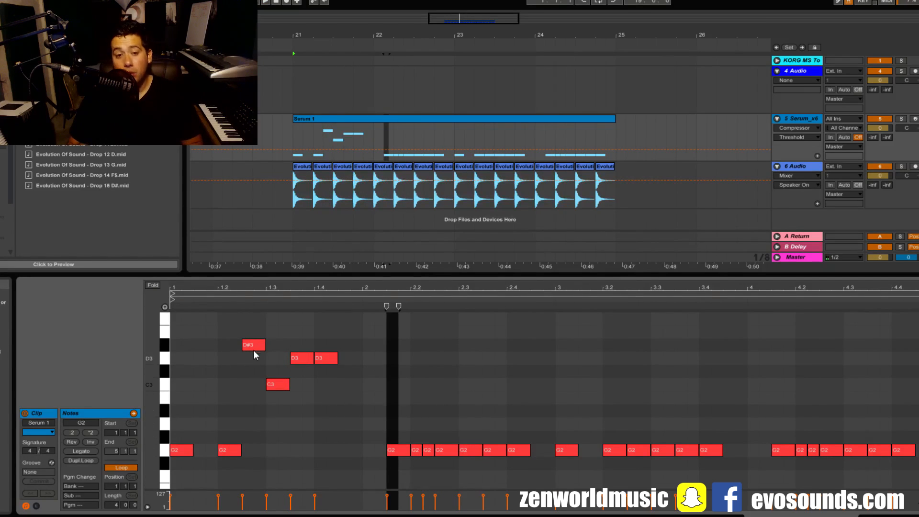
{"action": "left_click_drag", "start_coordinate": [254, 354], "coordinate": [298, 437]}
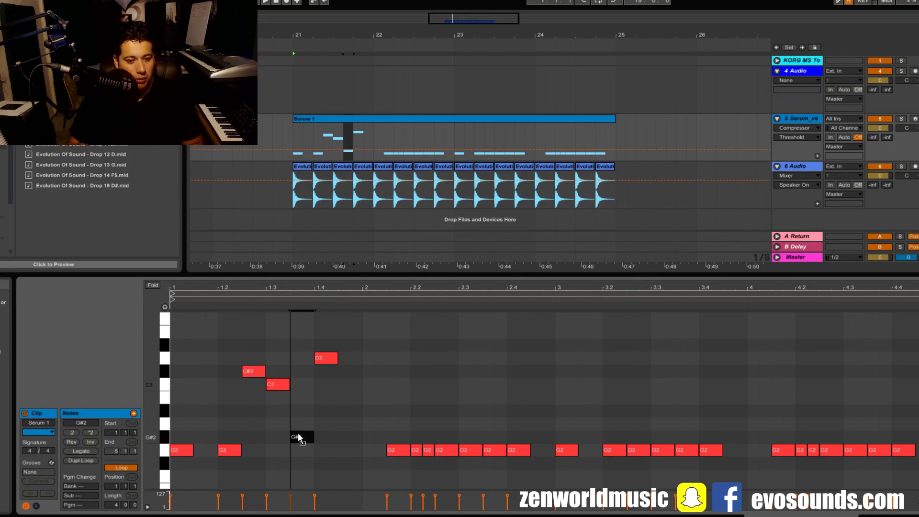
{"action": "key", "text": "space"}
{"action": "left_click_drag", "start_coordinate": [330, 359], "coordinate": [329, 450]}
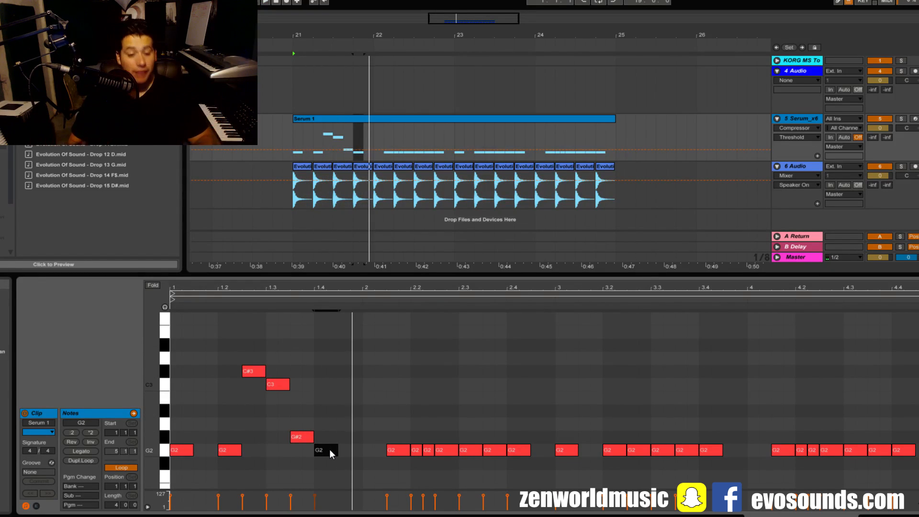
- Try the notes before and on beat 1.3 at A#2 and D3, and return them to G#2 and G2
{"action": "left_click_drag", "start_coordinate": [252, 371], "coordinate": [281, 366]}
{"action": "key", "text": "space"}
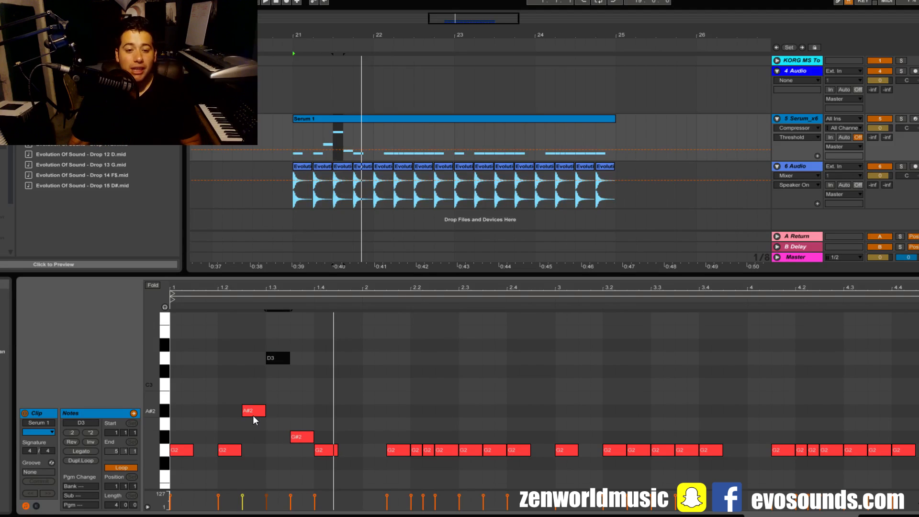
{"action": "left_click_drag", "start_coordinate": [253, 415], "coordinate": [254, 454]}
{"action": "left_click_drag", "start_coordinate": [278, 360], "coordinate": [256, 446]}
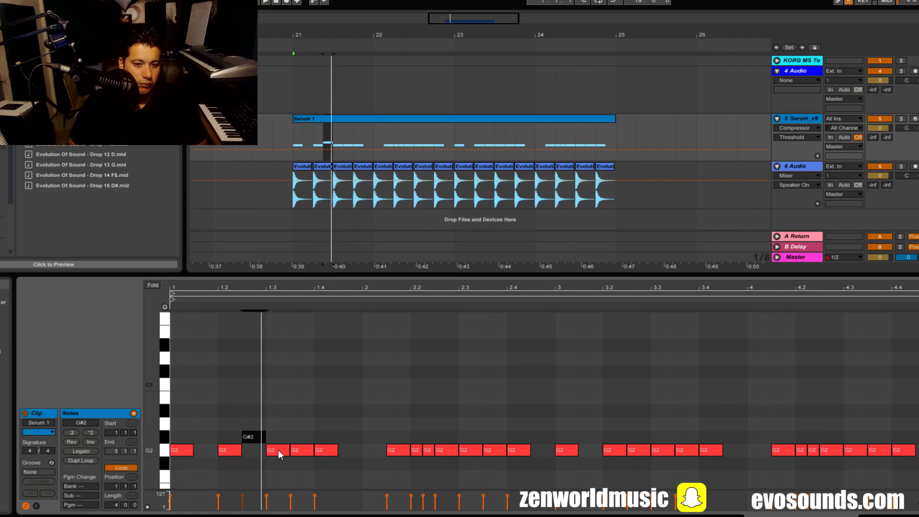
- Try the note on beat 1.3 at C#3 and the following note at C3, and play back the pattern
{"action": "left_click", "coordinate": [278, 450]}
{"action": "key", "text": "Up"}
{"action": "key", "text": "Up"}
{"action": "key", "text": "Up"}
{"action": "key", "text": "Up"}
{"action": "key", "text": "Up"}
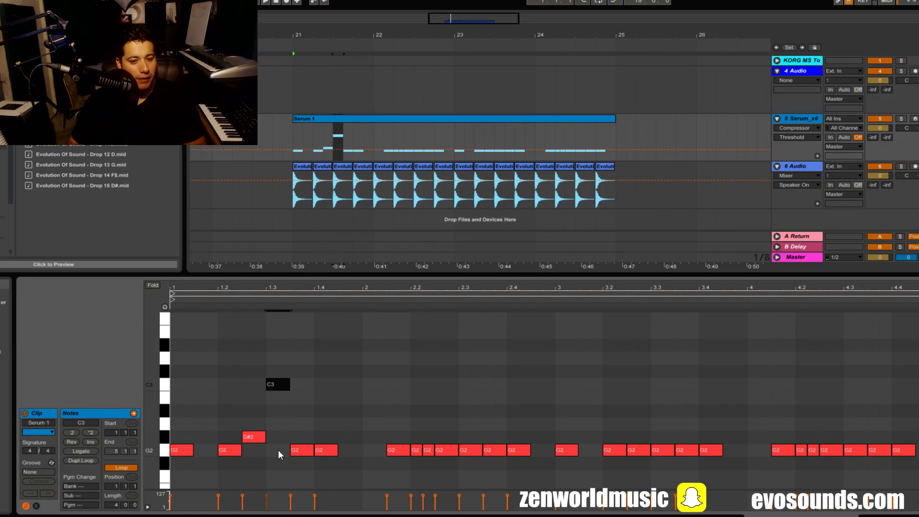
{"action": "left_click_drag", "start_coordinate": [287, 384], "coordinate": [286, 374]}
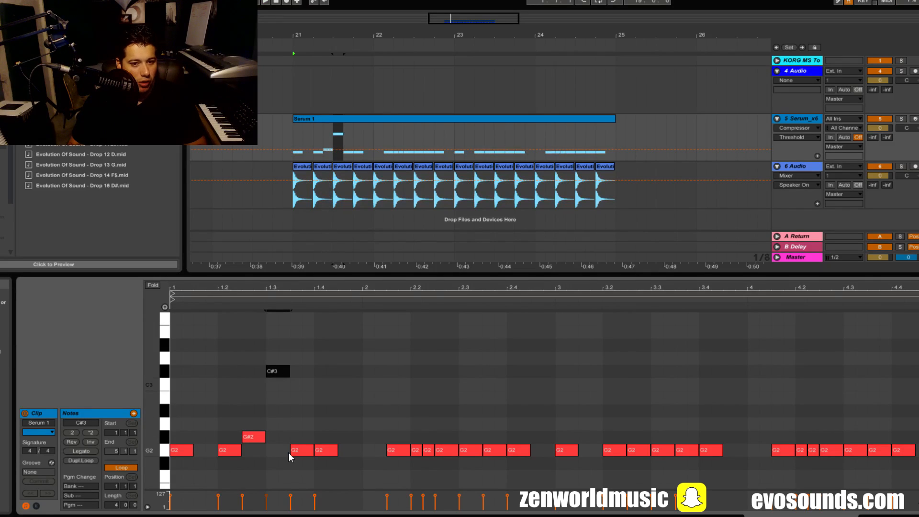
{"action": "left_click_drag", "start_coordinate": [289, 455], "coordinate": [294, 384]}
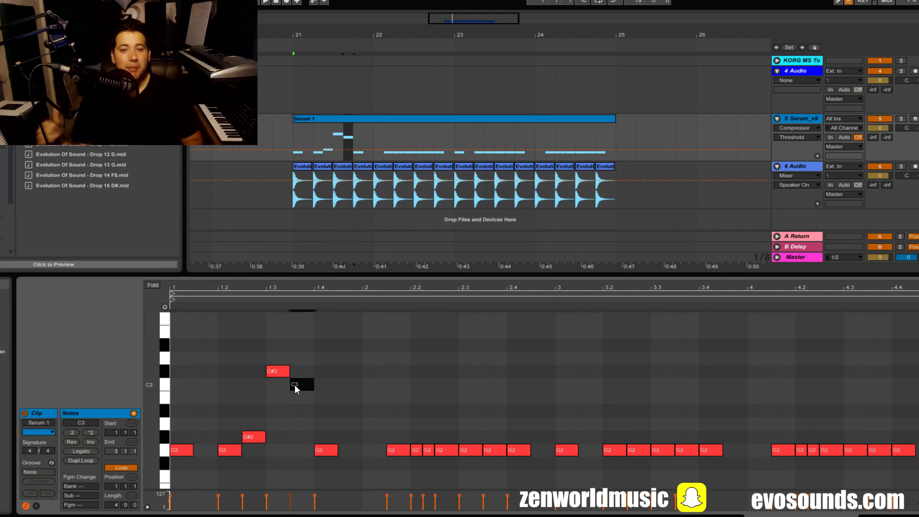
{"action": "key", "text": "space"}
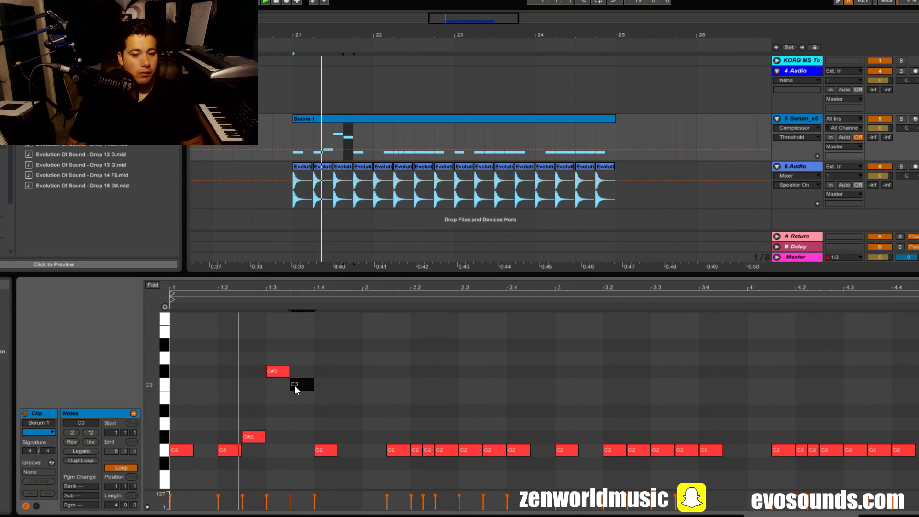
- Set the note on beat 1.3 to C3 and the following note to G#2, and play back the melody
{"action": "left_click_drag", "start_coordinate": [284, 373], "coordinate": [283, 383]}
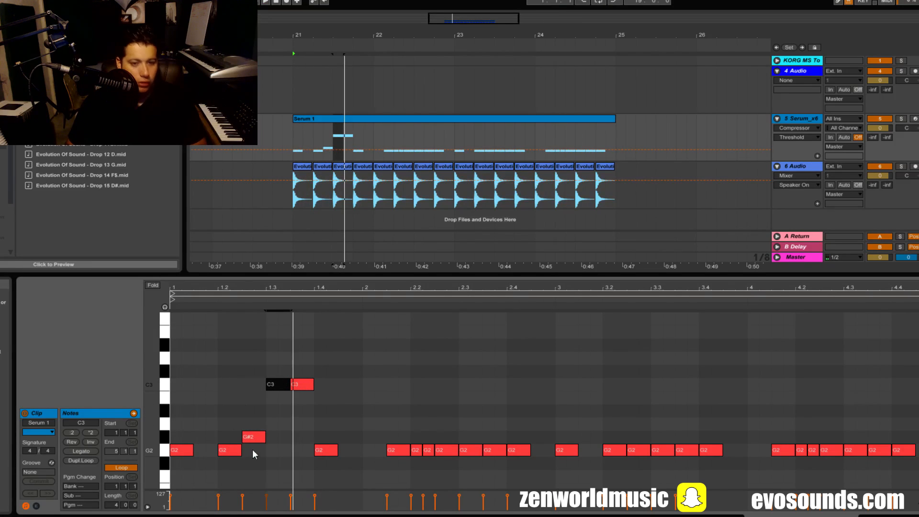
{"action": "left_click_drag", "start_coordinate": [301, 388], "coordinate": [295, 434]}
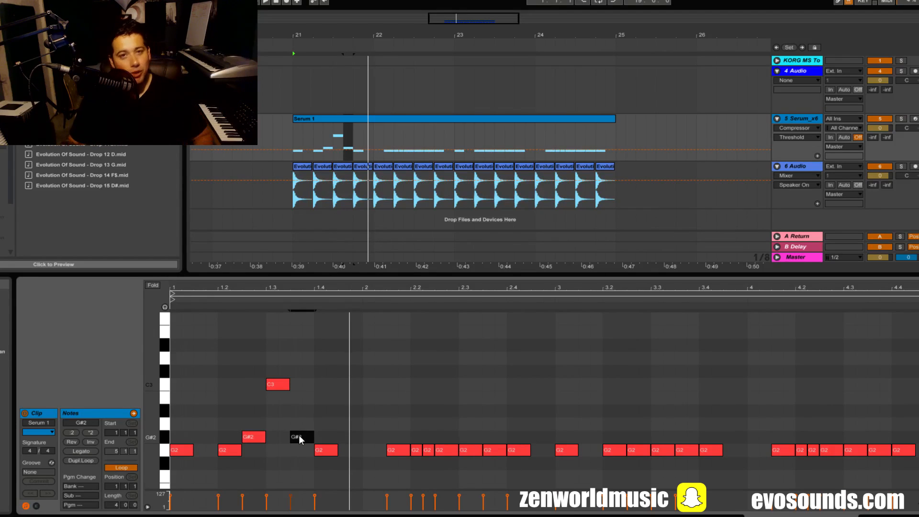
{"action": "left_click", "coordinate": [254, 437]}
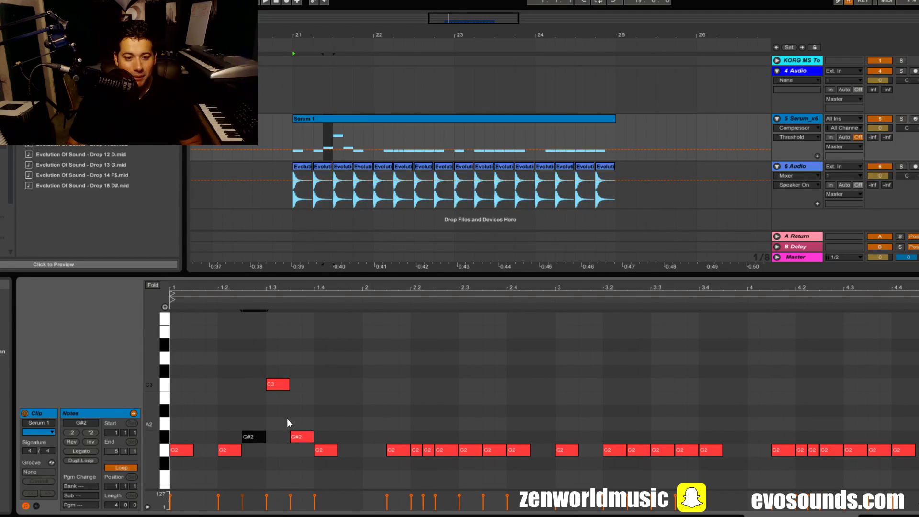
{"action": "left_click", "coordinate": [282, 385]}
{"action": "key", "text": "space"}
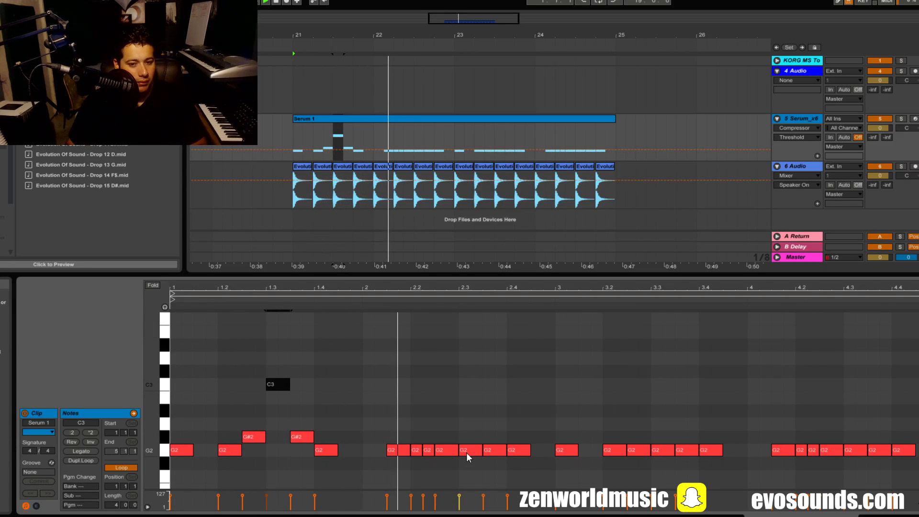
- Repeat the melody in bar 2 by raising the notes before, on and after beat 2.3 to G#2, C3 and G#2, and play it back
{"action": "left_click_drag", "start_coordinate": [388, 469], "coordinate": [537, 389]}
{"action": "left_click", "coordinate": [520, 393]}
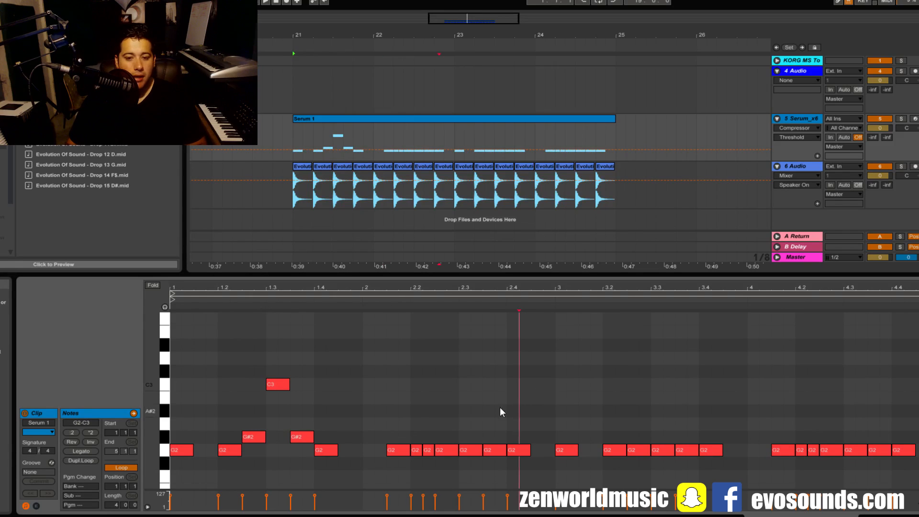
{"action": "left_click_drag", "start_coordinate": [431, 451], "coordinate": [390, 463]}
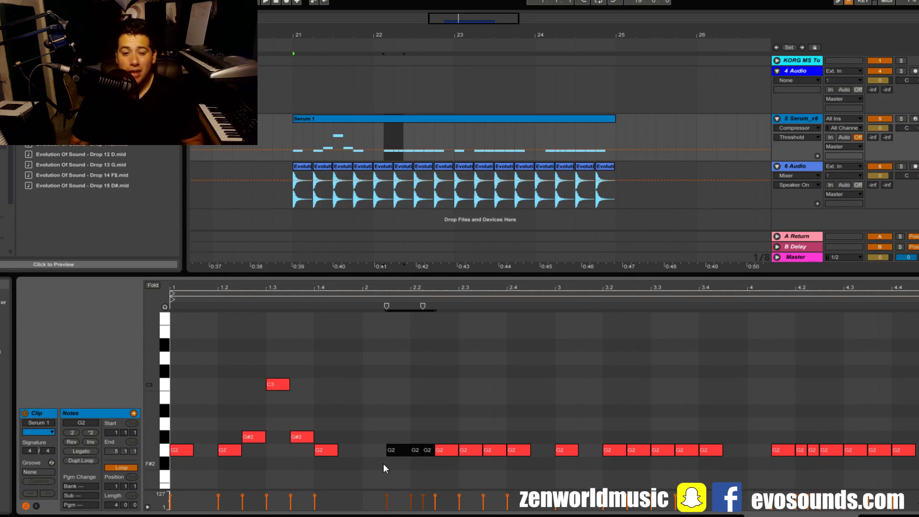
{"action": "left_click_drag", "start_coordinate": [443, 450], "coordinate": [469, 389]}
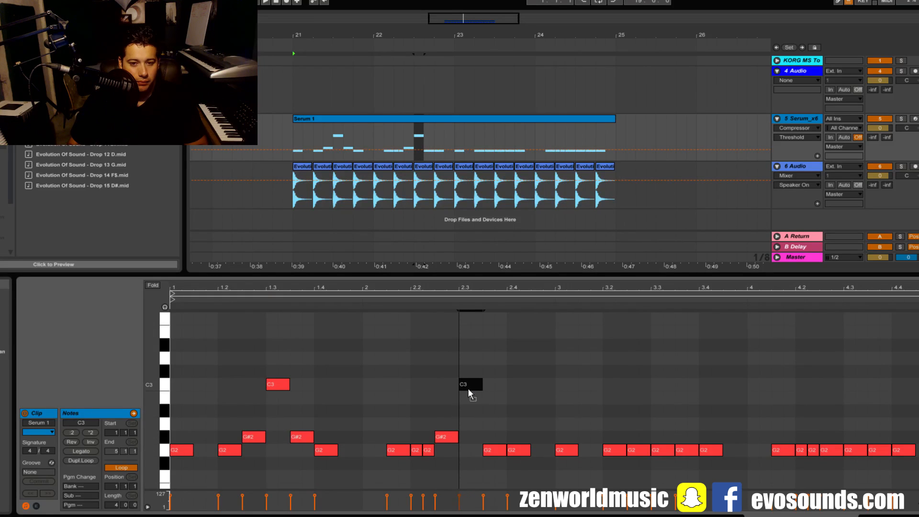
{"action": "left_click_drag", "start_coordinate": [500, 448], "coordinate": [498, 439]}
{"action": "key", "text": "space"}
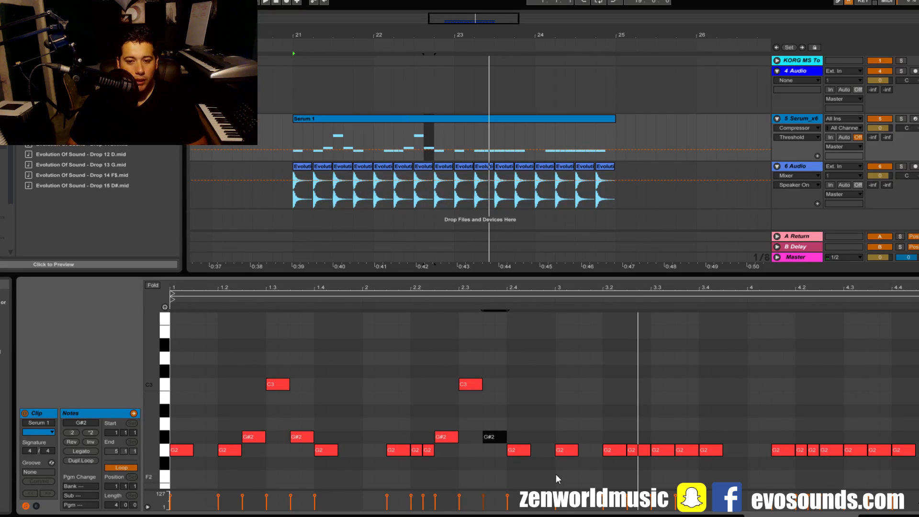
- Duplicate the two-bar melody into bars 3 and 4, and delete the leftover G2 notes around beats 3.3 and 4.3
{"action": "left_click_drag", "start_coordinate": [556, 474], "coordinate": [158, 306]}
{"action": "key", "text": "ctrl+d"}
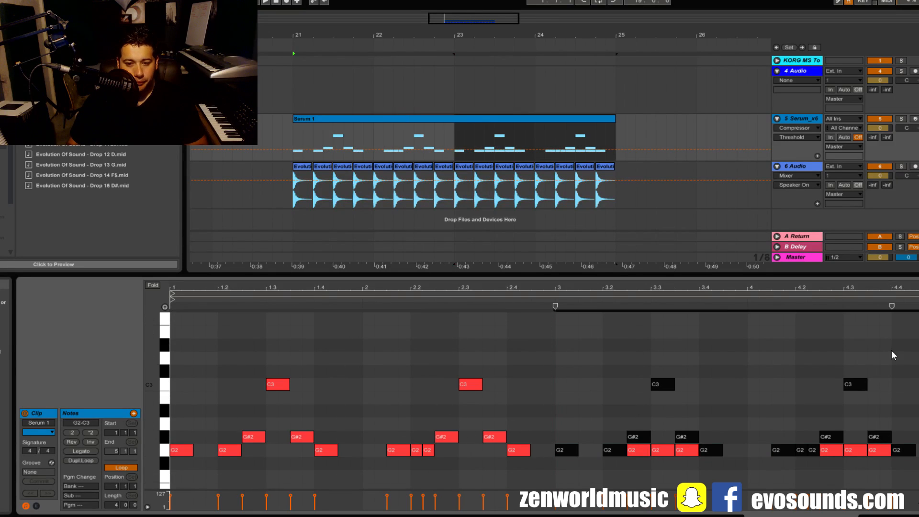
{"action": "left_click_drag", "start_coordinate": [648, 458], "coordinate": [687, 452]}
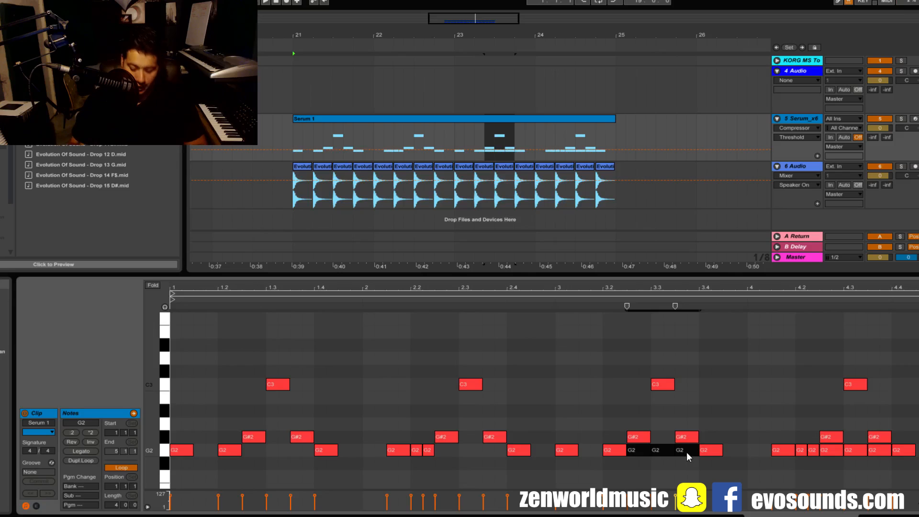
{"action": "key", "text": "Delete"}
{"action": "left_click_drag", "start_coordinate": [834, 461], "coordinate": [883, 454]}
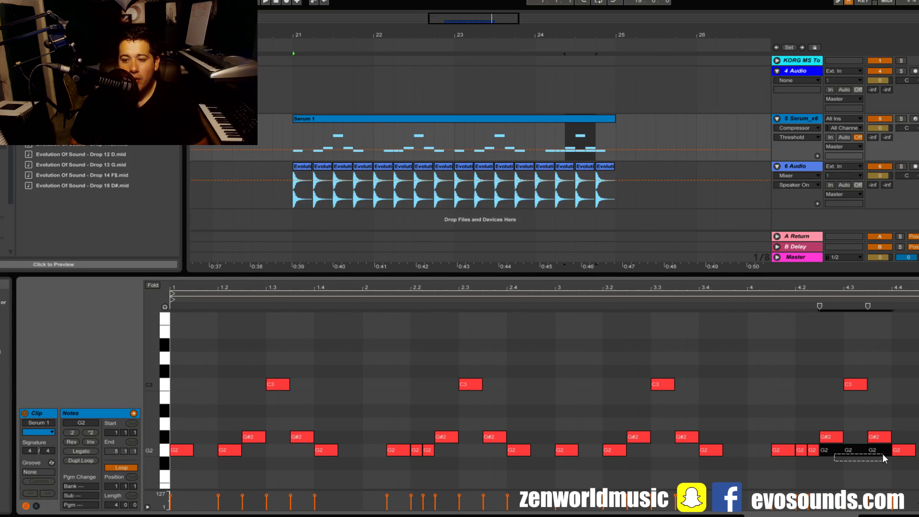
{"action": "key", "text": "Delete"}
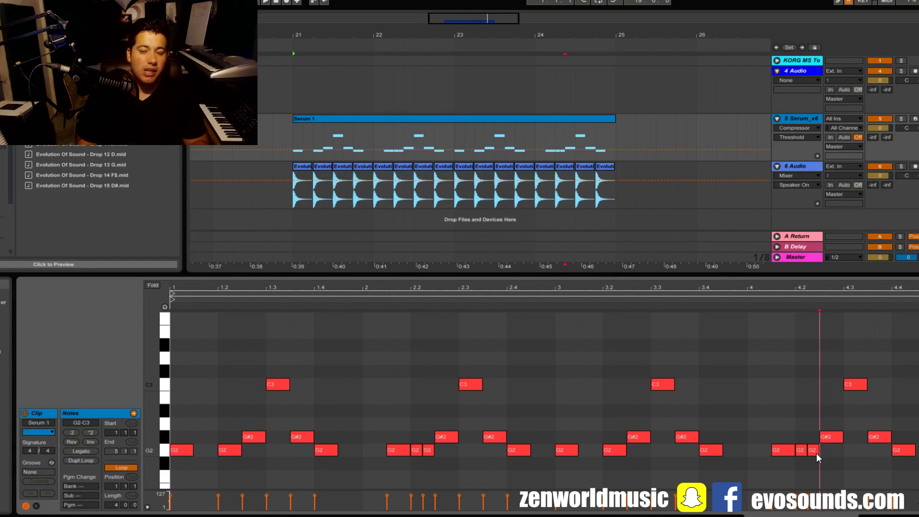
- Play back the four-bar melody
{"action": "left_click", "coordinate": [362, 395]}
{"action": "left_click", "coordinate": [333, 451]}
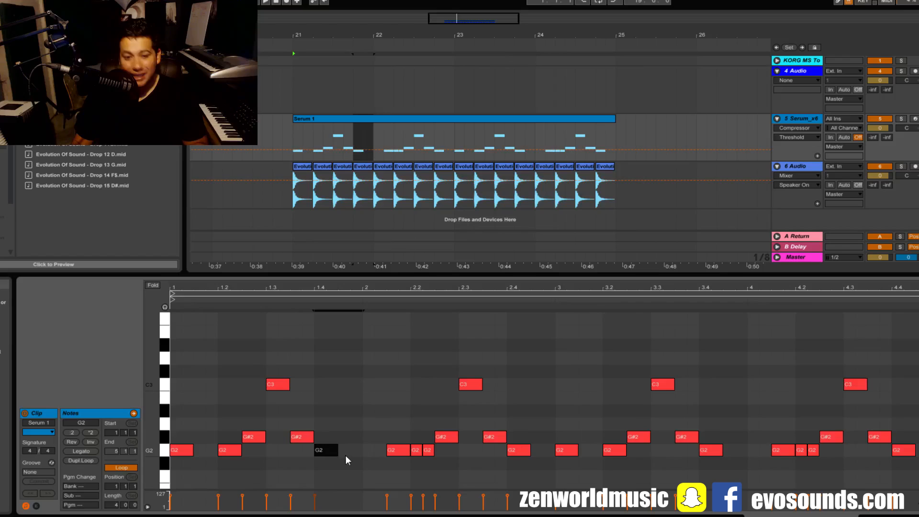
{"action": "left_click", "coordinate": [354, 391]}
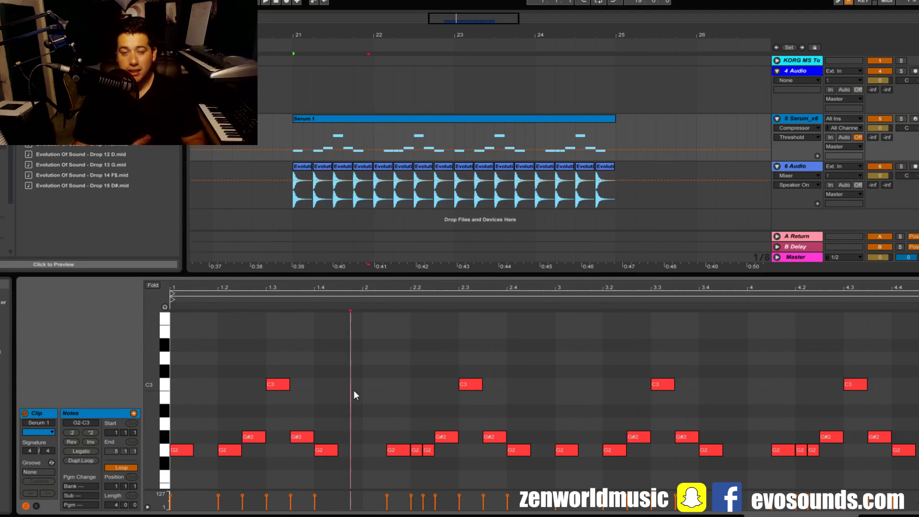
{"action": "scroll", "coordinate": [352, 397], "scroll_direction": "down", "scroll_amount": 1}
{"action": "key", "text": "space"}
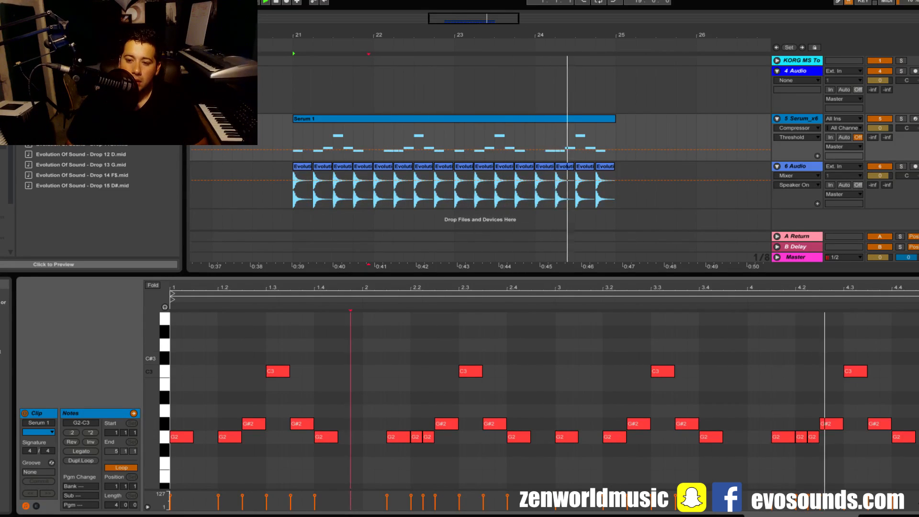
- Try the last three notes, from beat 4.3, at D#2, C2 and D2, and play back the ending
{"action": "left_click_drag", "start_coordinate": [850, 372], "coordinate": [857, 455]}
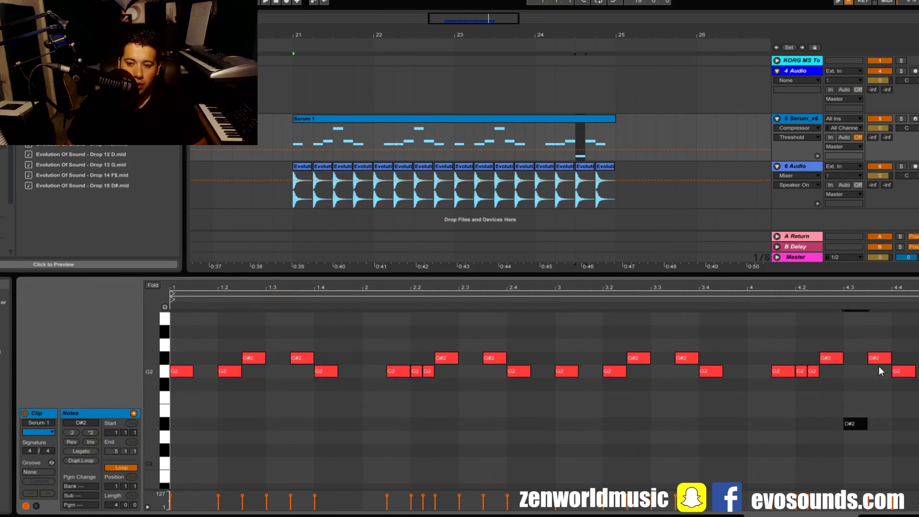
{"action": "left_click_drag", "start_coordinate": [880, 360], "coordinate": [885, 467]}
{"action": "left_click_drag", "start_coordinate": [906, 369], "coordinate": [909, 437]}
{"action": "key", "text": "space"}
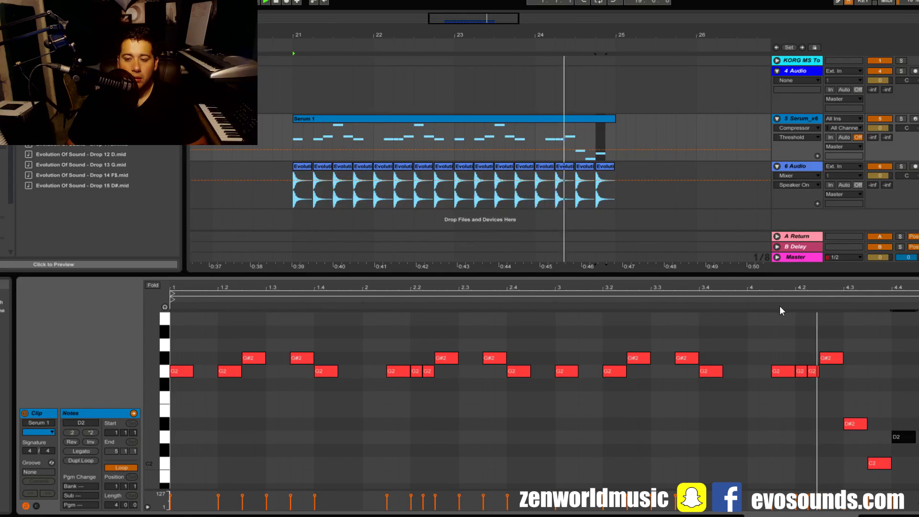
{"action": "key", "text": "space"}
- Raise the last three notes together to C3, A2 and B2
{"action": "left_click_drag", "start_coordinate": [838, 476], "coordinate": [852, 317]}
{"action": "scroll", "coordinate": [873, 375], "scroll_direction": "up", "scroll_amount": 3}
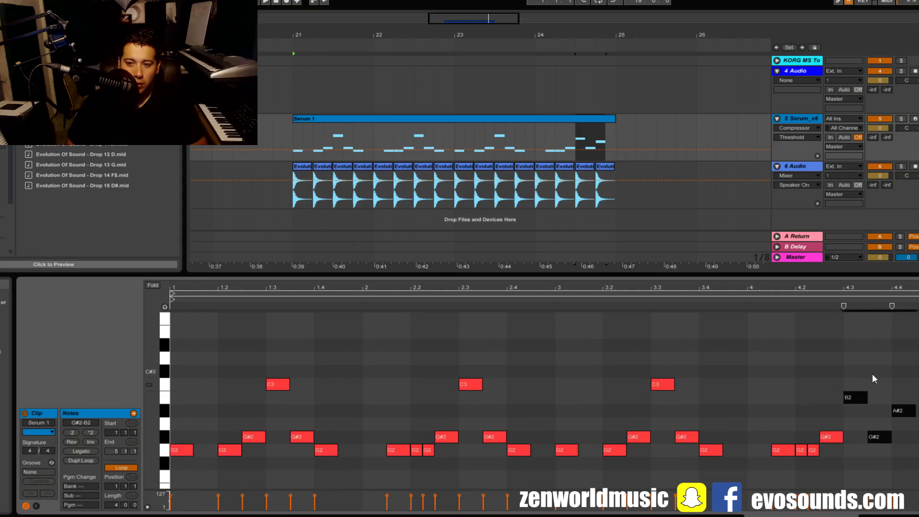
{"action": "left_click_drag", "start_coordinate": [857, 399], "coordinate": [857, 386]}
- Try the note after beat 4.3 at D#3 and the note on beat 4.4 at D3, and play back the ending
{"action": "left_click", "coordinate": [879, 424]}
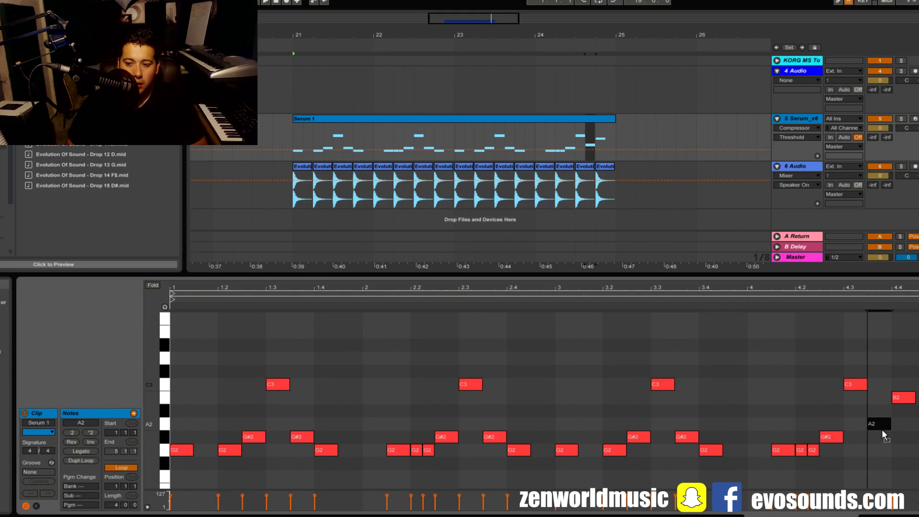
{"action": "key", "text": "Up"}
{"action": "key", "text": "Up"}
{"action": "key", "text": "Up"}
{"action": "key", "text": "Up"}
{"action": "key", "text": "Up"}
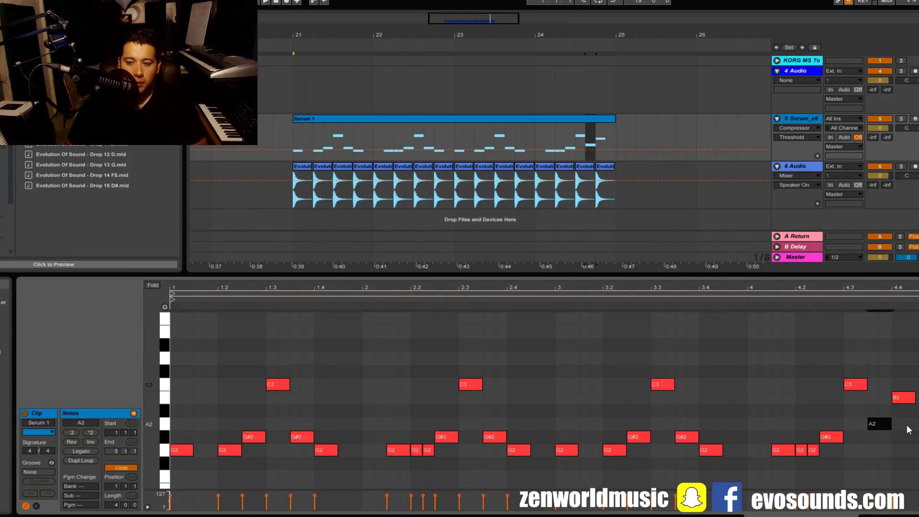
{"action": "key", "text": "Up"}
{"action": "key", "text": "Up"}
{"action": "left_click", "coordinate": [909, 399]}
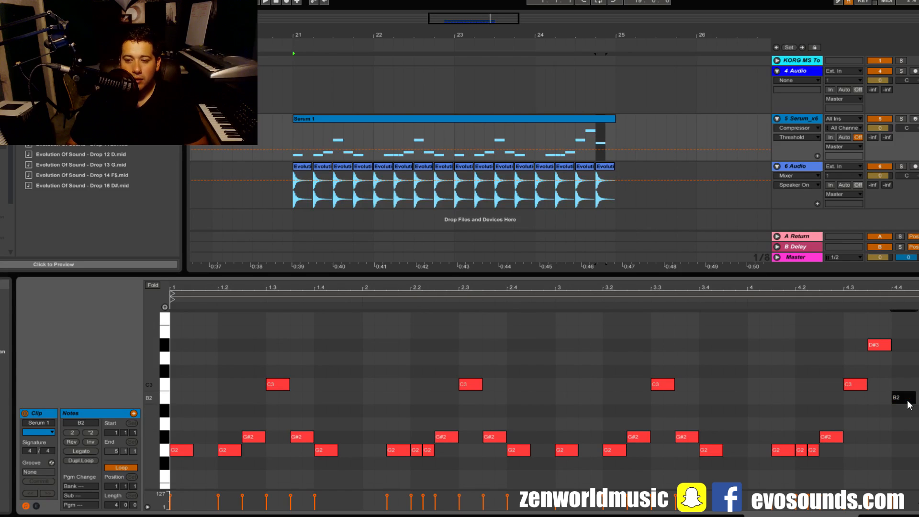
{"action": "key", "text": "Up"}
{"action": "key", "text": "Up"}
{"action": "key", "text": "Up"}
{"action": "key", "text": "space"}
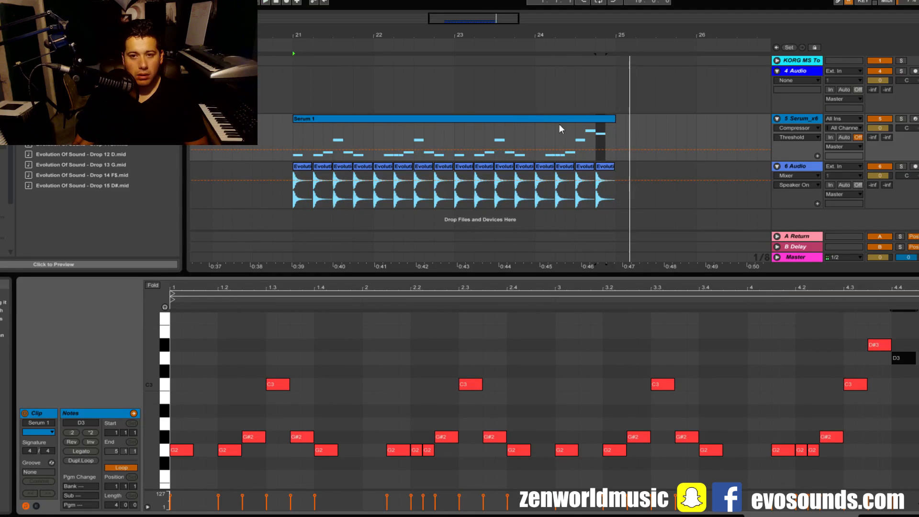
- Lower the note after beat 4.3 to G#2 and the note on beat 4.4 to A#2
{"action": "scroll", "coordinate": [814, 335], "scroll_direction": "up", "scroll_amount": 1}
{"action": "left_click_drag", "start_coordinate": [878, 372], "coordinate": [880, 464]}
{"action": "left_click_drag", "start_coordinate": [903, 384], "coordinate": [904, 441]}
{"action": "left_click", "coordinate": [760, 300]}
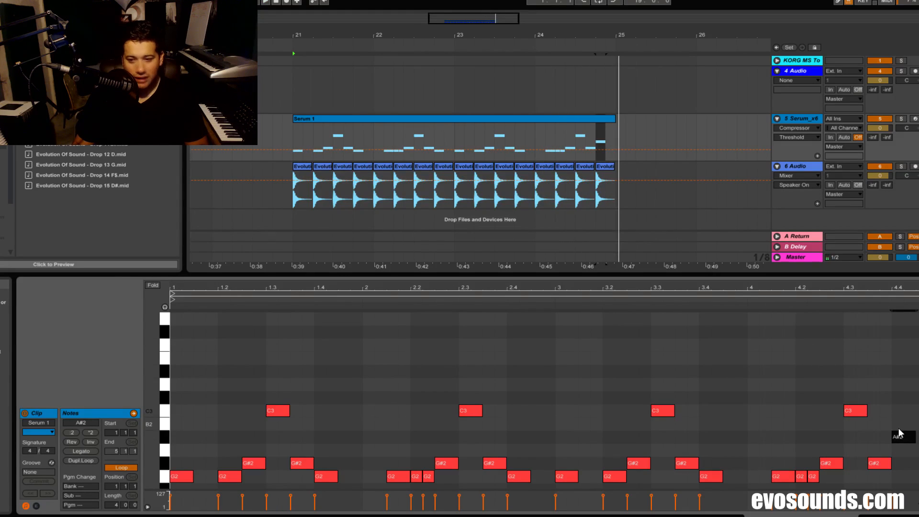
{"action": "scroll", "coordinate": [891, 412], "scroll_direction": "down", "scroll_amount": 2}
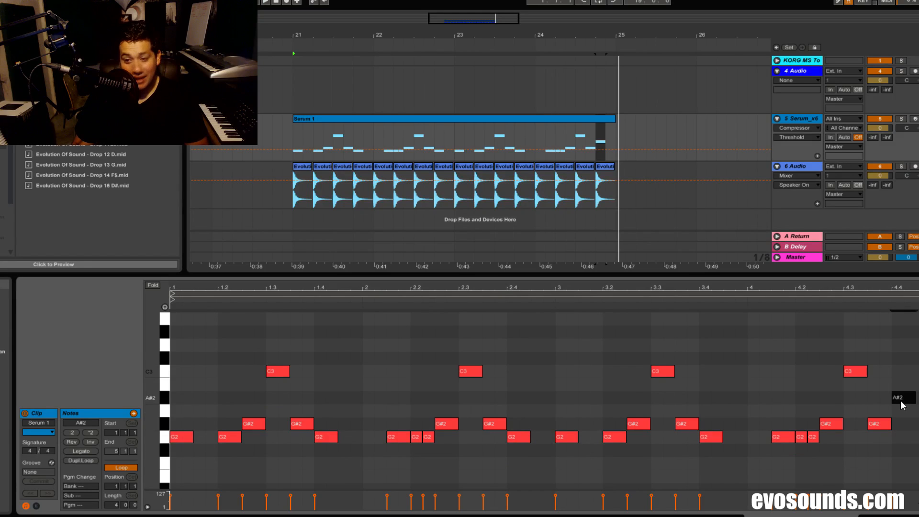
- Try the note on beat 4.4 at D3 and at F2, and play back the fourth bar
{"action": "left_click_drag", "start_coordinate": [903, 405], "coordinate": [897, 344]}
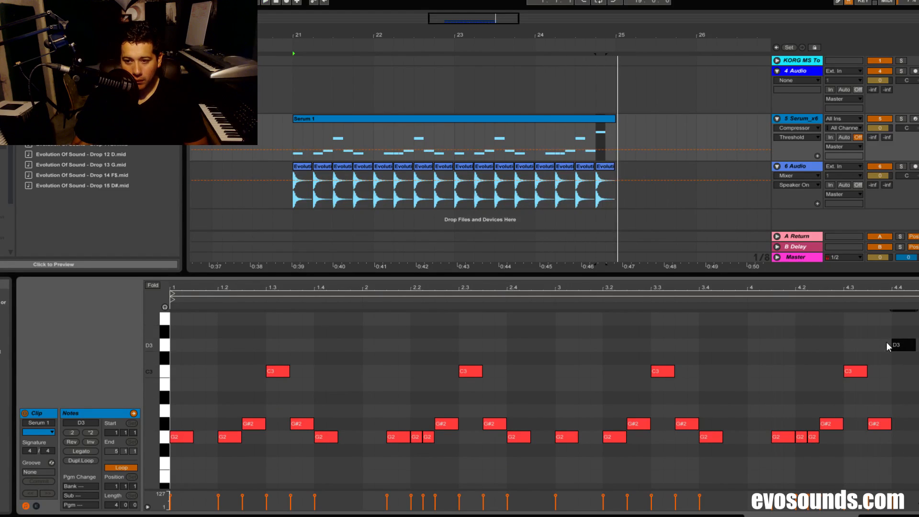
{"action": "left_click_drag", "start_coordinate": [895, 344], "coordinate": [906, 463]}
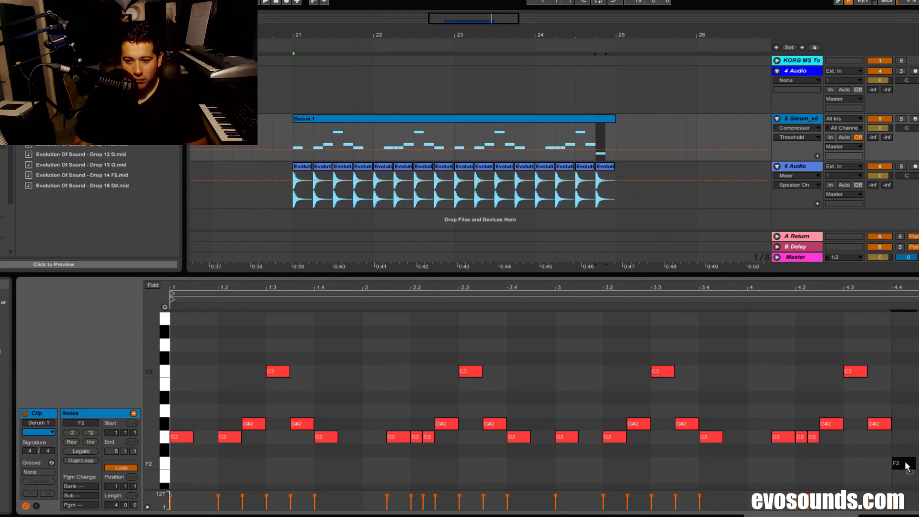
{"action": "left_click", "coordinate": [766, 309]}
{"action": "key", "text": "space"}
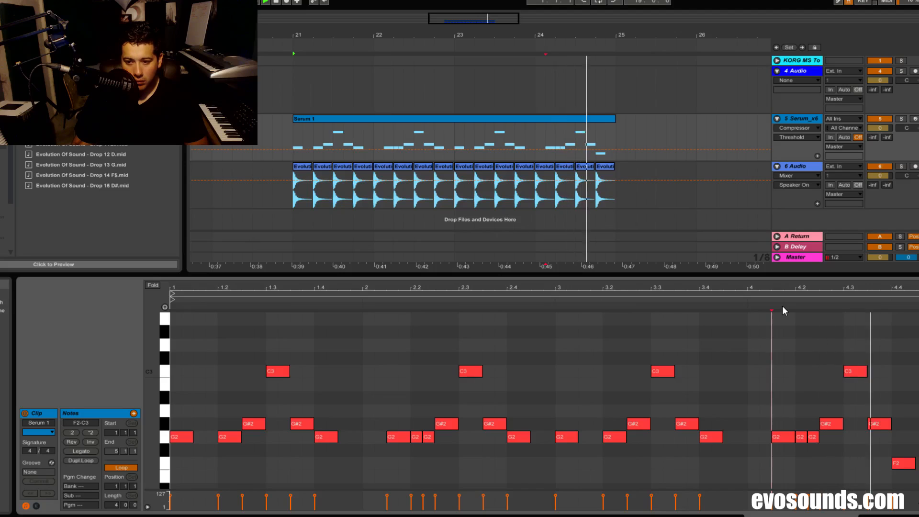
{"action": "key", "text": "space"}
- Return the note on beat 4.4 to G2, add a G#2 note right after it, and play back the ending
{"action": "left_click_drag", "start_coordinate": [908, 463], "coordinate": [915, 432]}
{"action": "left_click", "coordinate": [918, 441]}
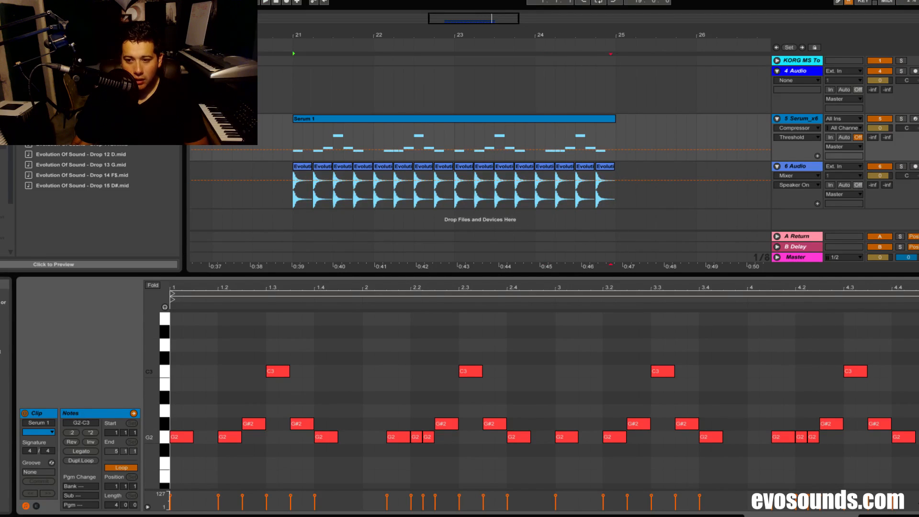
{"action": "left_click", "coordinate": [914, 437]}
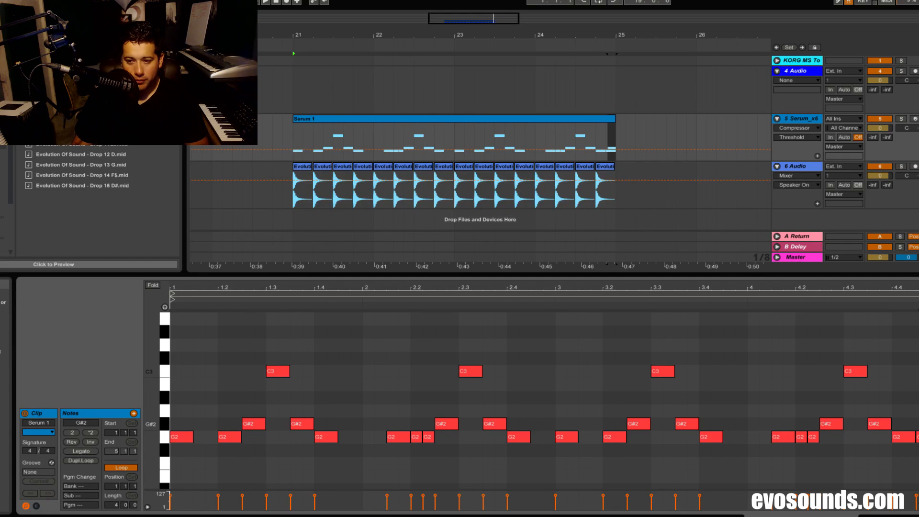
{"action": "left_click_drag", "start_coordinate": [918, 425], "coordinate": [916, 425]}
{"action": "key", "text": "space"}
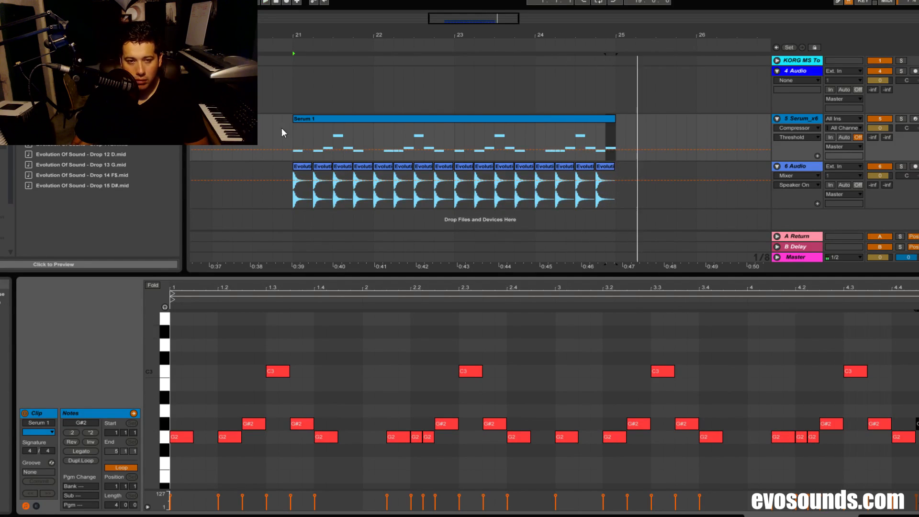
- Loop the arrangement over the Serum 1 clip, bars 21 to 25, and play it back
{"action": "key", "text": "space"}
{"action": "left_click", "coordinate": [326, 119]}
{"action": "key", "text": "ctrl+l"}
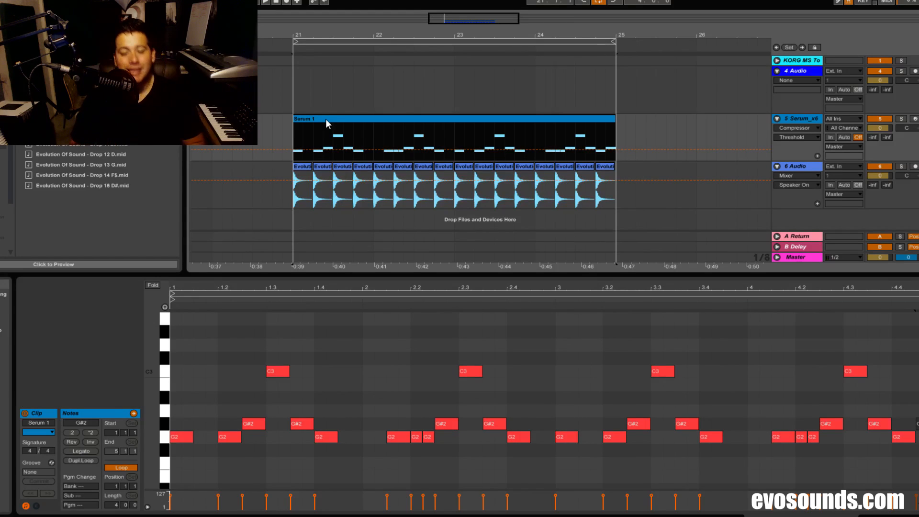
{"action": "key", "text": "space"}
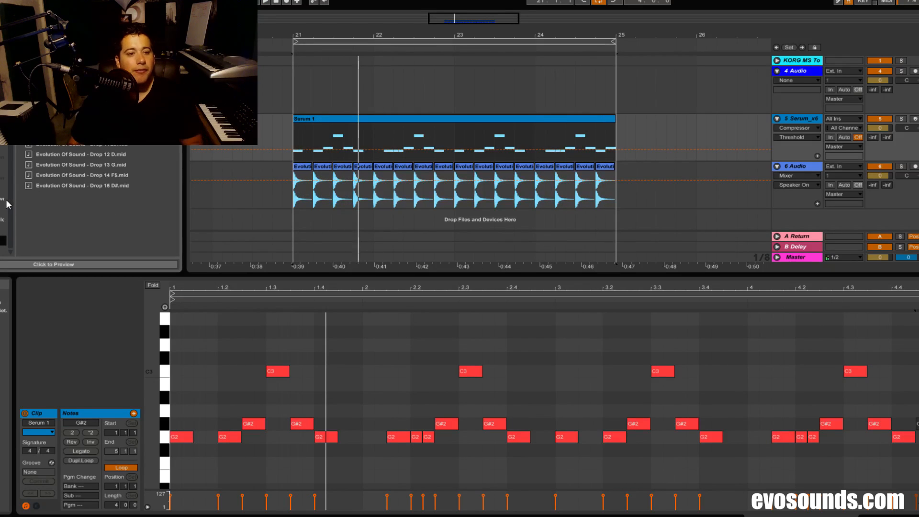
- Place the Vocal Chop 11 sample at bar 21 on the 4 Audio track and lower the track volume to -2.5 during playback
{"action": "left_click", "coordinate": [3, 220]}
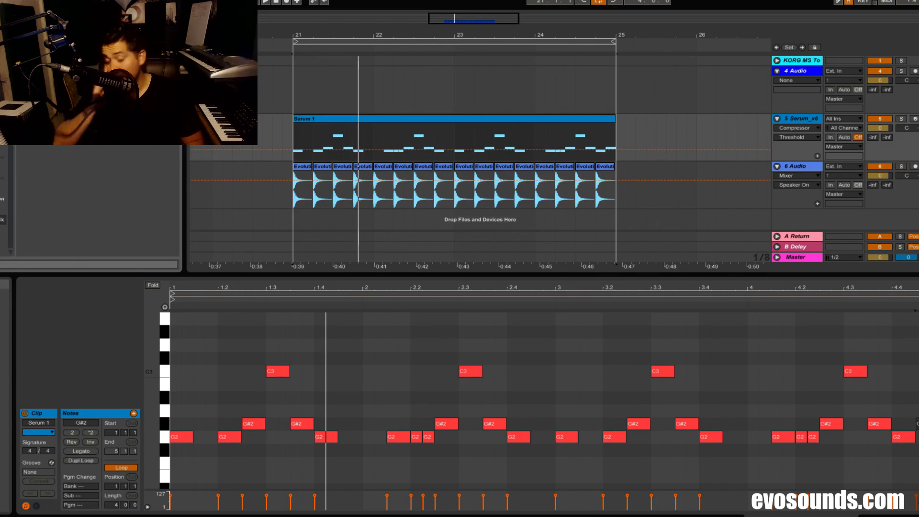
{"action": "key", "text": "Right"}
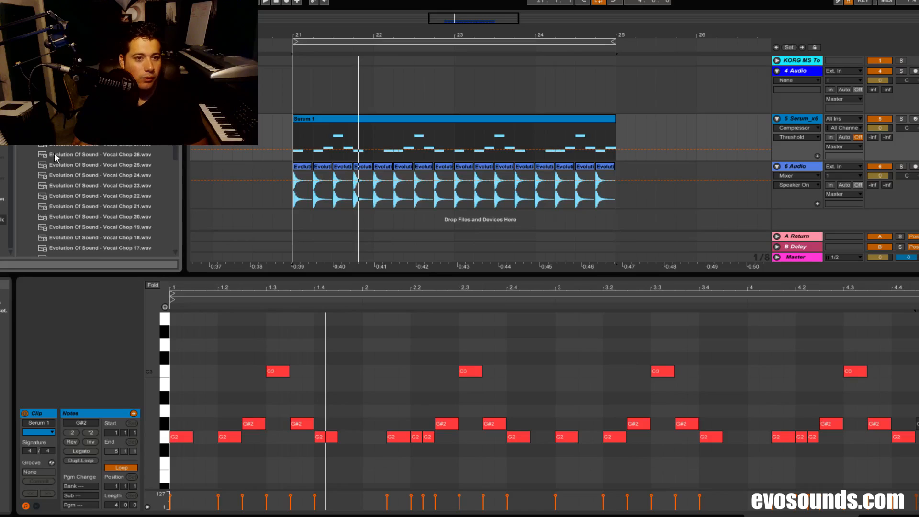
{"action": "scroll", "coordinate": [54, 153], "scroll_direction": "up", "scroll_amount": 5}
{"action": "left_click_drag", "start_coordinate": [109, 206], "coordinate": [295, 72]}
{"action": "key", "text": "space"}
{"action": "mouse_move", "coordinate": [880, 81]}
{"action": "left_mouse_down"}
{"action": "mouse_move", "coordinate": [880, 94]}
{"action": "mouse_move", "coordinate": [880, 80]}
{"action": "left_mouse_up"}
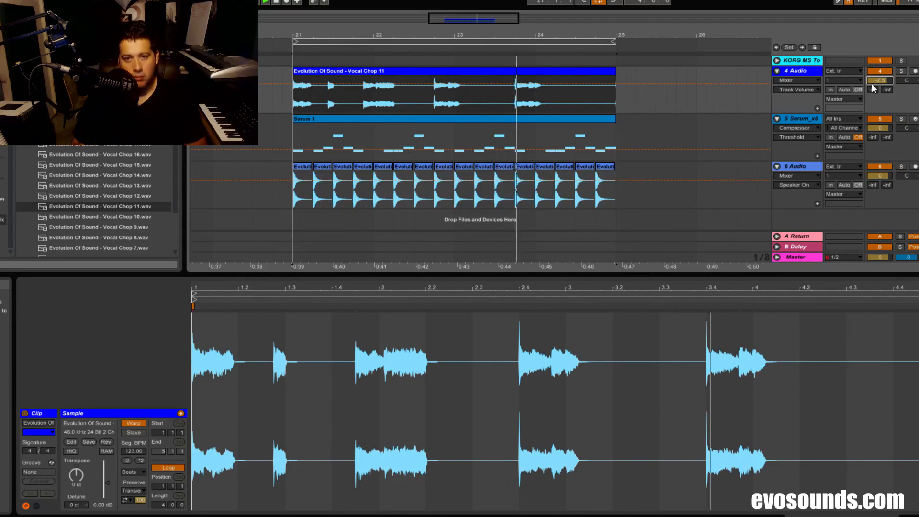
- Replace the vocal clip on the 4 Audio track with the Vocal Chop 14 sample at bar 21
{"action": "left_click", "coordinate": [487, 70]}
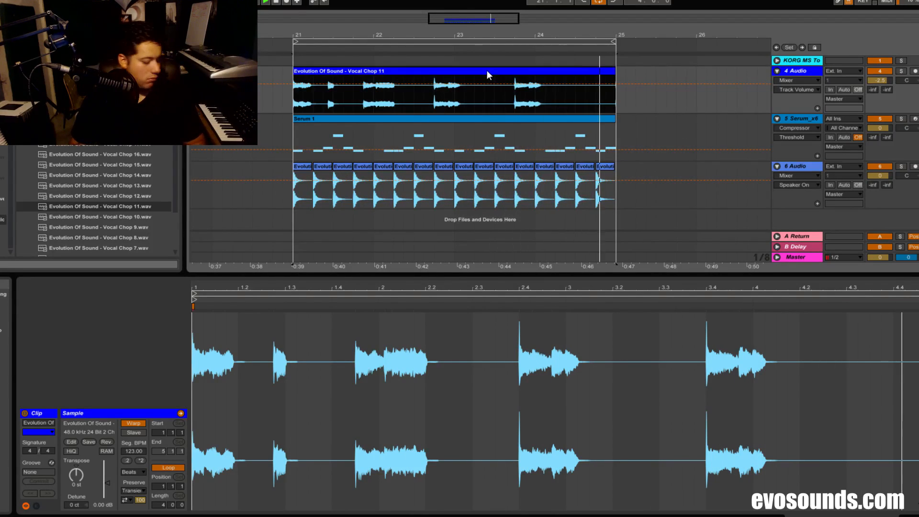
{"action": "left_click_drag", "start_coordinate": [125, 175], "coordinate": [294, 101]}
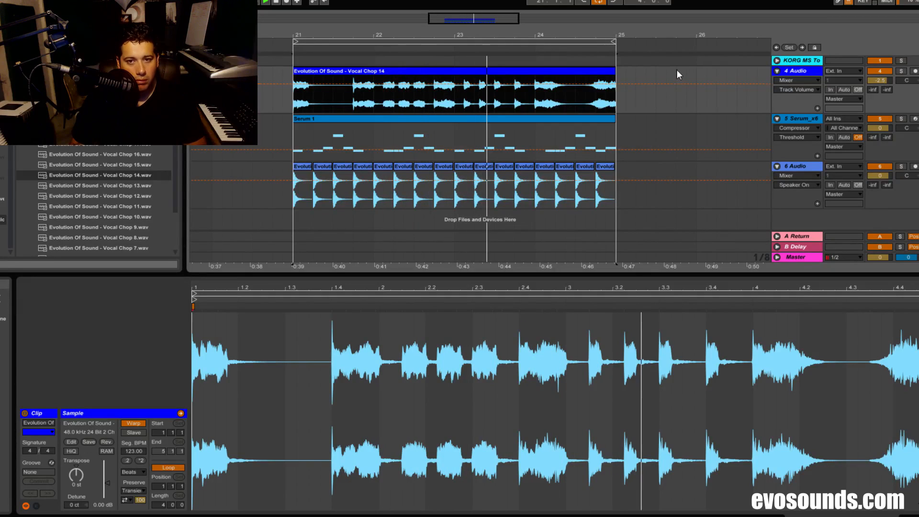
{"action": "left_click", "coordinate": [802, 71]}
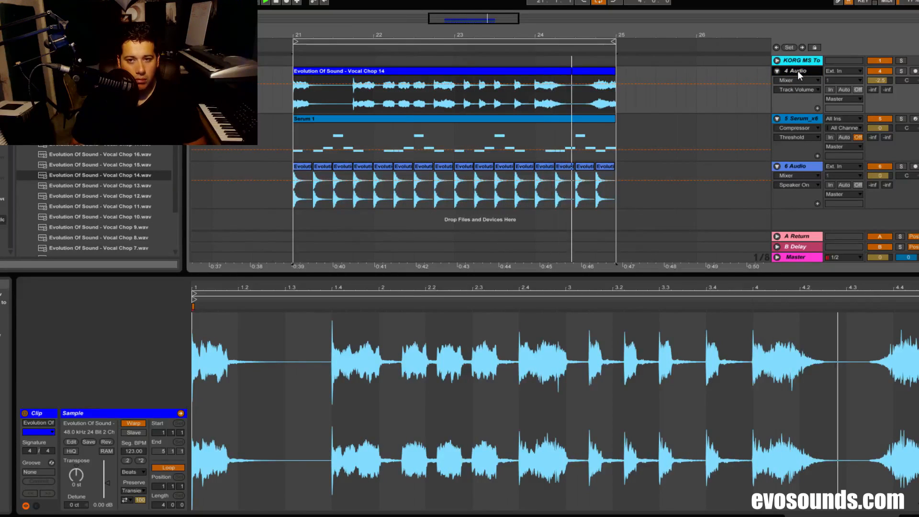
- Delete the vocal clip from the 4 Audio track
{"action": "left_click", "coordinate": [351, 72]}
{"action": "key", "text": "Delete"}
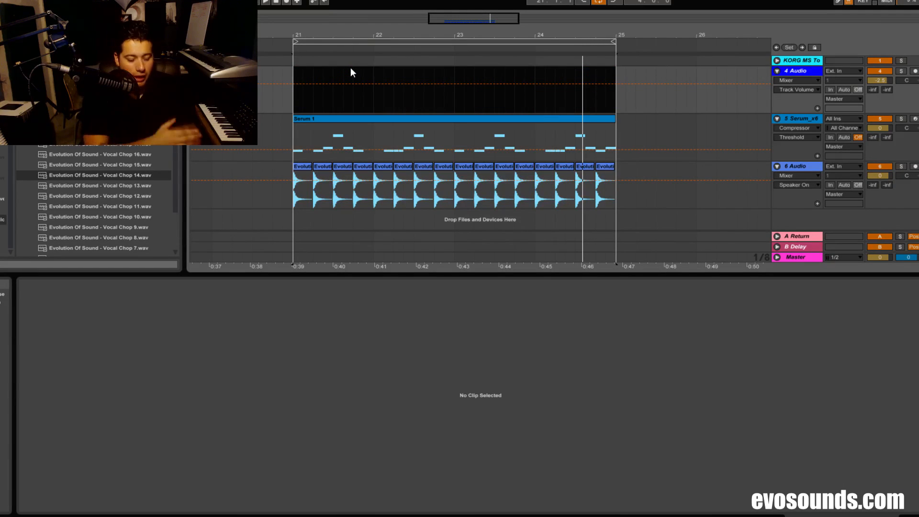
{"action": "left_click", "coordinate": [369, 111]}
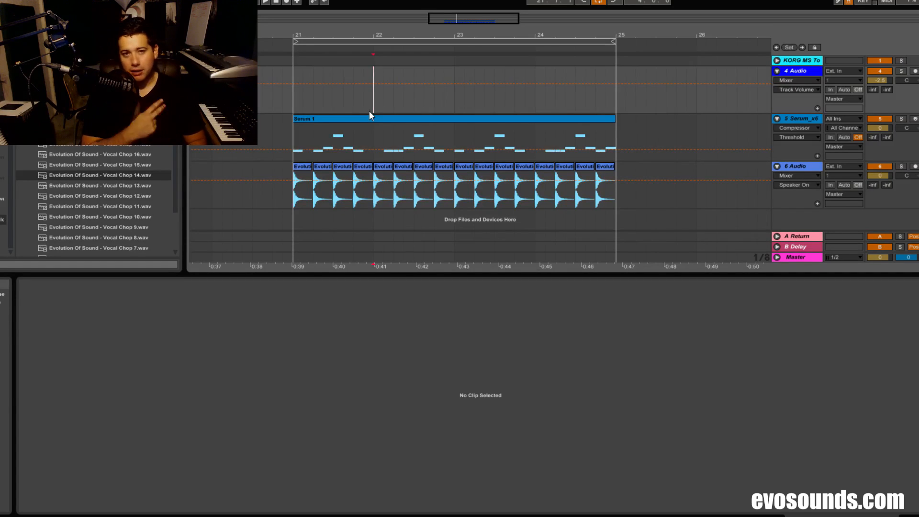
- Browse the vocal phrase samples and preview "Who I Only Listen To Hous..."
{"action": "scroll", "coordinate": [96, 201], "scroll_direction": "up", "scroll_amount": 4}
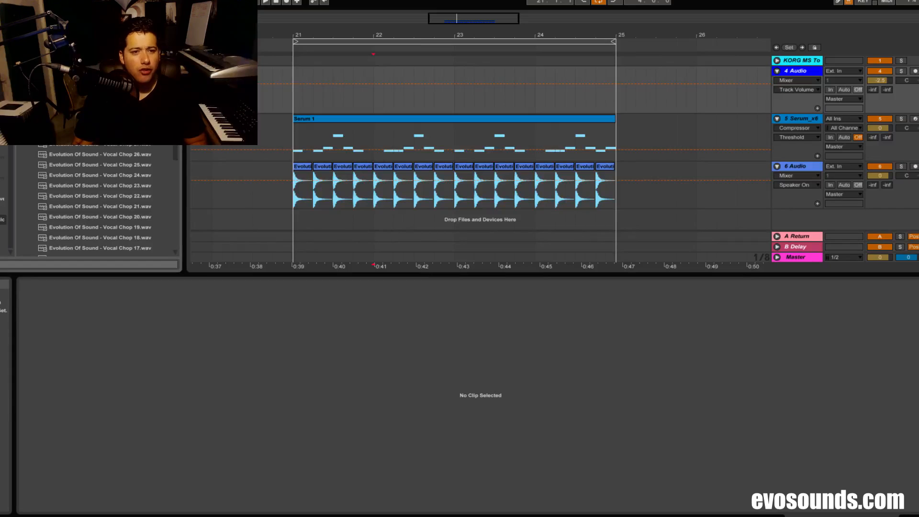
{"action": "scroll", "coordinate": [96, 201], "scroll_direction": "up", "scroll_amount": 5}
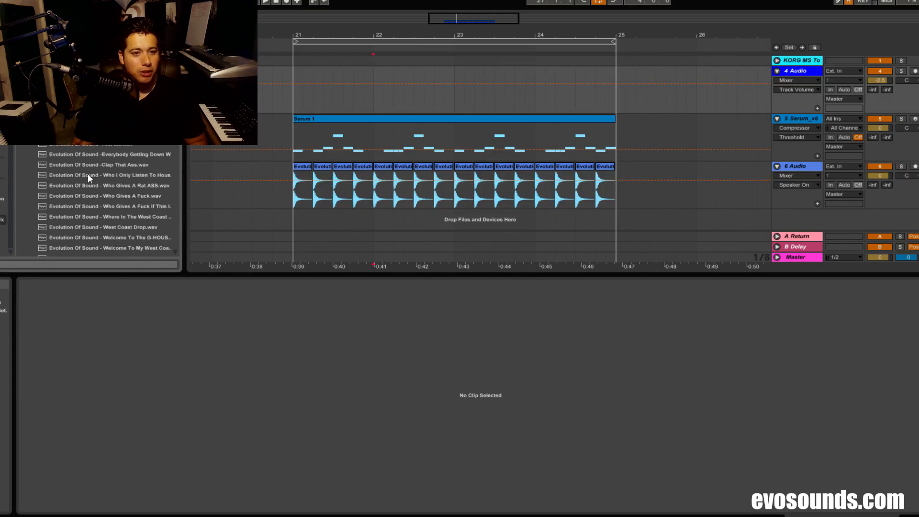
{"action": "left_click", "coordinate": [126, 154]}
{"action": "left_click", "coordinate": [96, 176]}
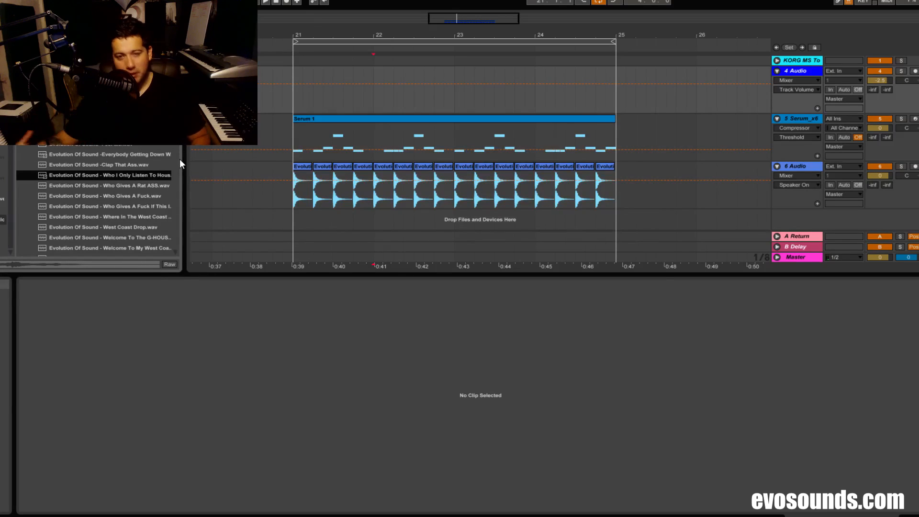
{"action": "scroll", "coordinate": [122, 183], "scroll_direction": "down", "scroll_amount": 5}
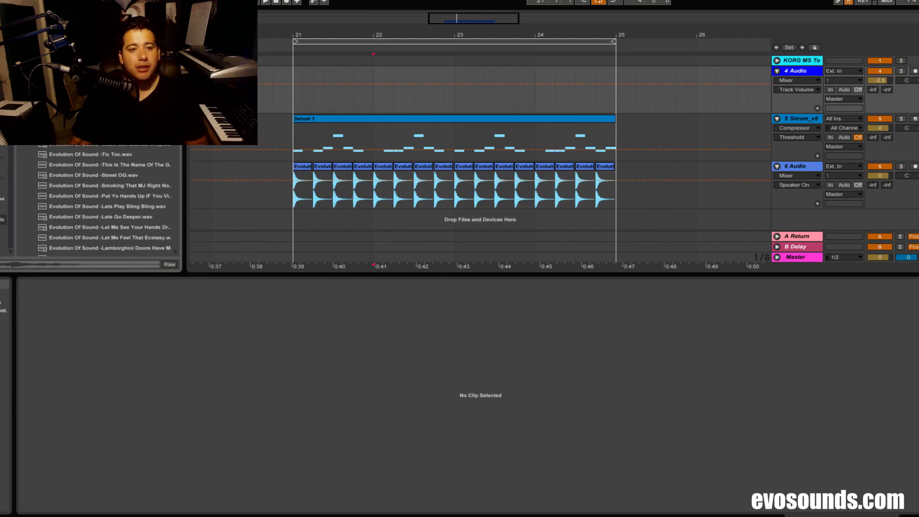